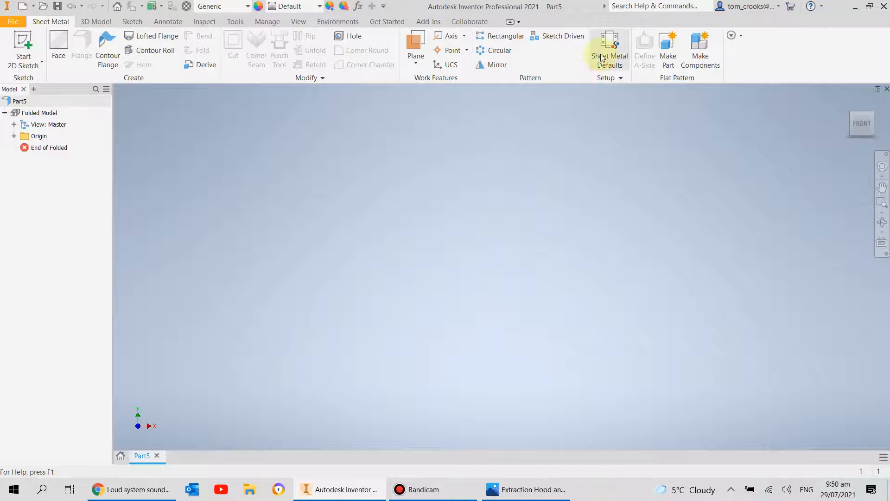
# Step: Turn off the rule-based thickness in the sheet metal defaults and set the thickness to 1.6 mm
pyautogui.click(601, 57)
pyautogui.click(161, 147)
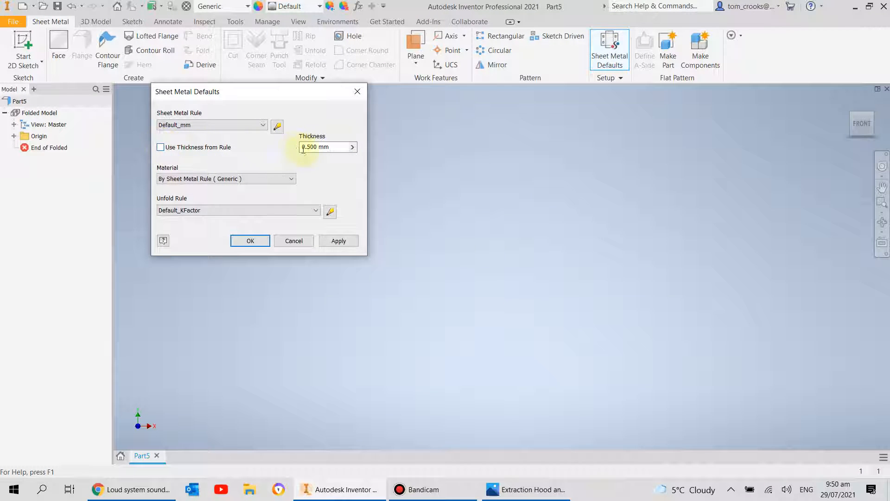
pyautogui.click(334, 147)
pyautogui.write('1.6mm')
pyautogui.press('Return')
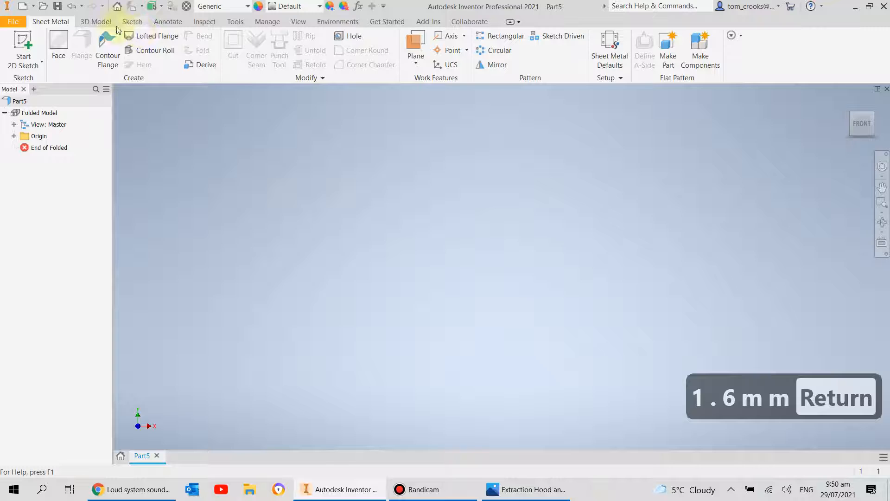
# Step: Start a 2D sketch on the XY plane and check the hood dimensions on the job sheet image
pyautogui.click(31, 41)
pyautogui.click(547, 265)
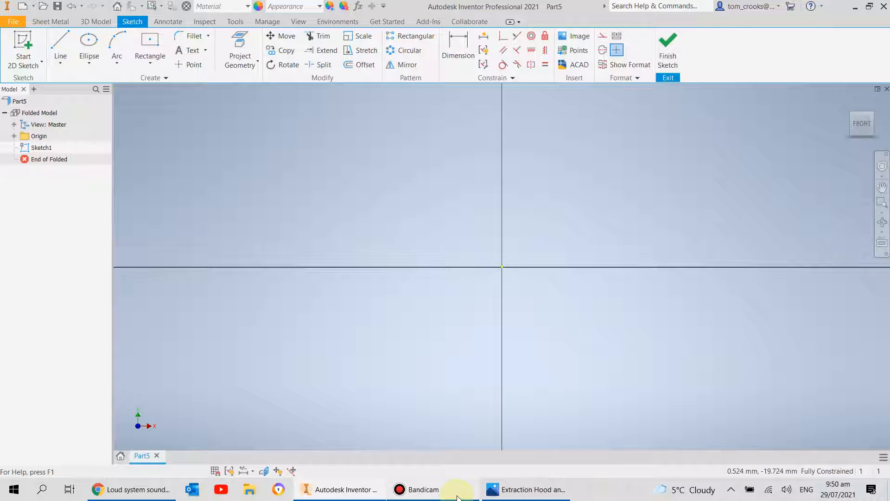
pyautogui.moveTo(457, 497)
pyautogui.click(494, 493)
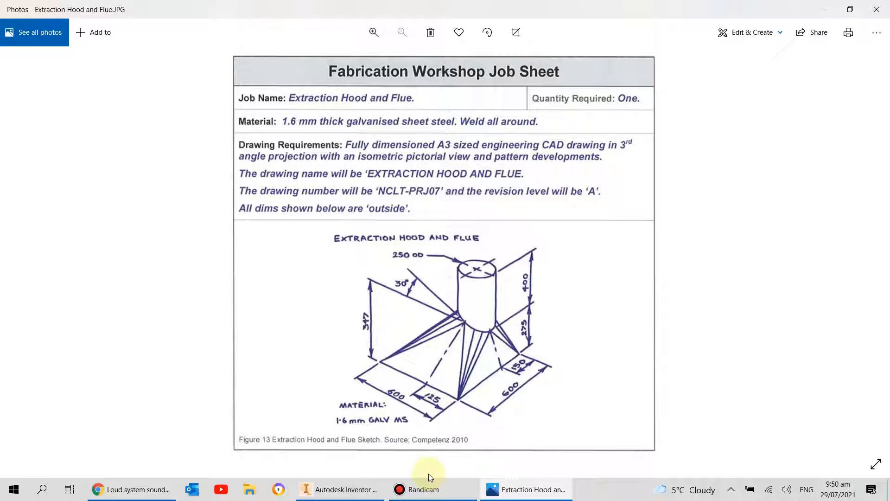
pyautogui.click(358, 491)
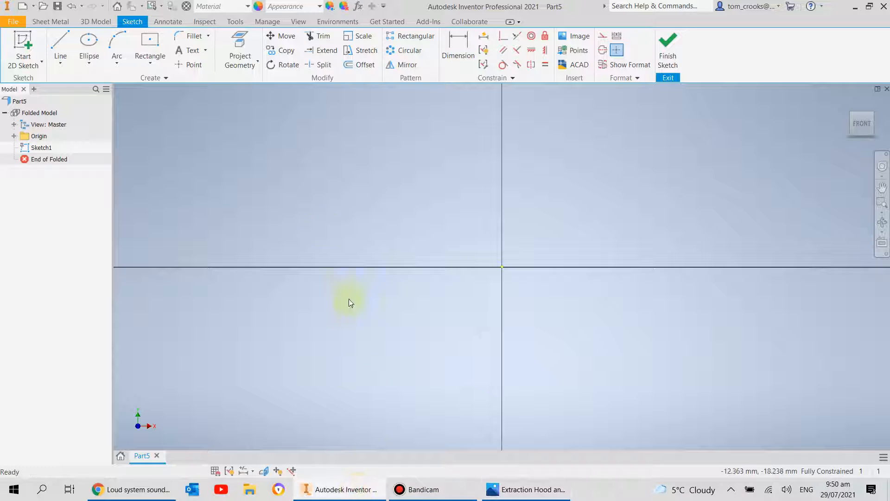
# Step: Sketch a horizontal construction line 600 mm long just above the origin
pyautogui.click(602, 37)
pyautogui.click(61, 44)
pyautogui.click(282, 220)
pyautogui.write('600')
pyautogui.press('Return')
pyautogui.scroll(6, 755, 222)
pyautogui.moveTo(755, 221)
pyautogui.mouseDown(button='middle')
pyautogui.moveTo(557, 174)
pyautogui.moveTo(409, 226)
pyautogui.mouseUp(button='middle')
pyautogui.press('Escape')
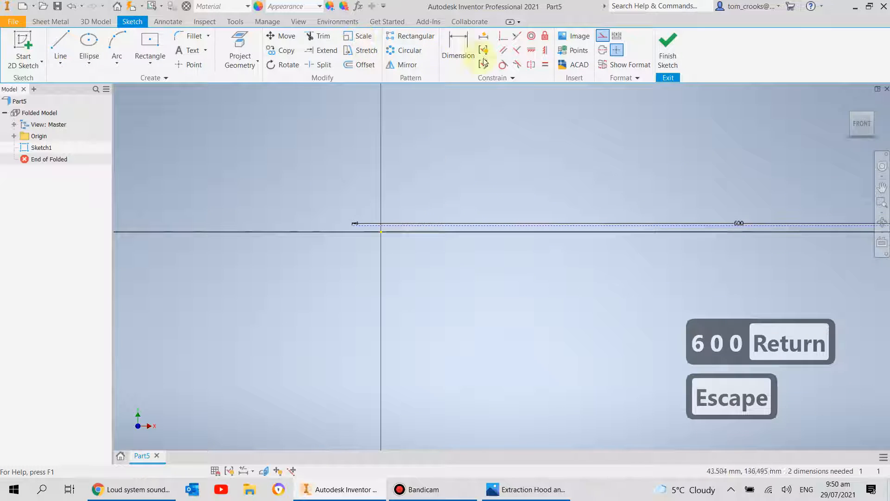
# Step: Constrain the 600 mm line's midpoint vertically and horizontally to the origin so the line is centred on it
pyautogui.click(543, 50)
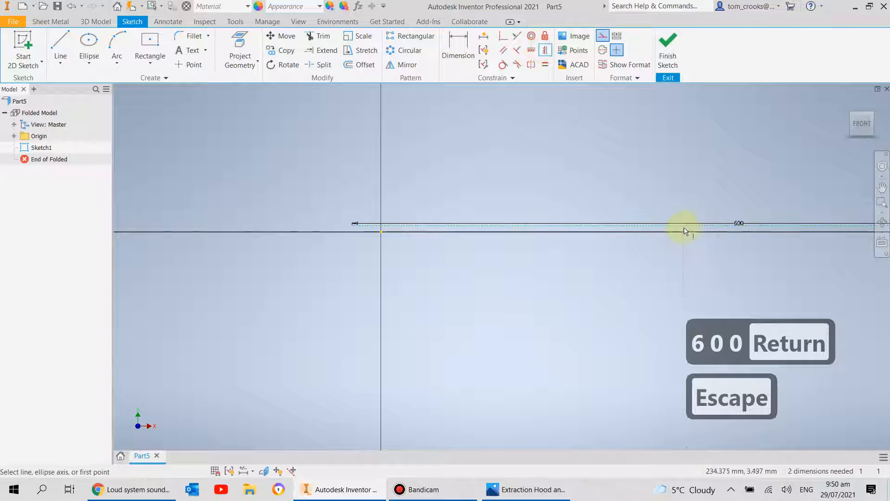
pyautogui.click(739, 226)
pyautogui.click(381, 231)
pyautogui.click(531, 51)
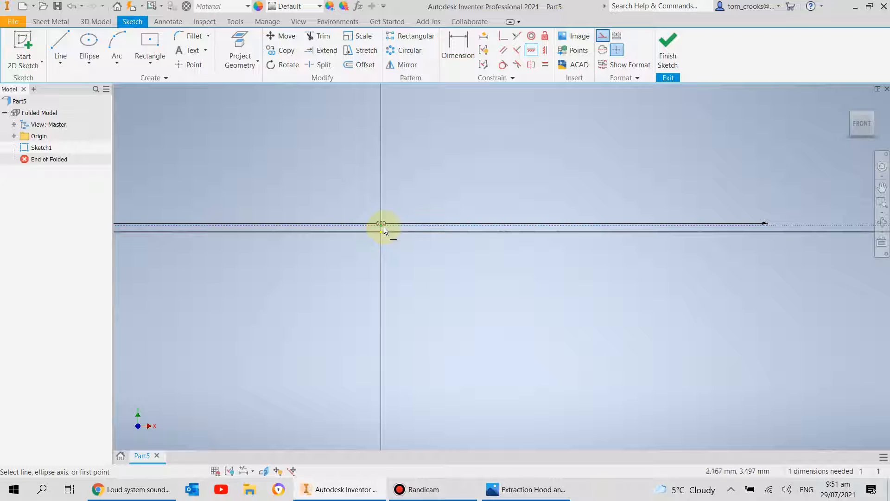
pyautogui.click(381, 226)
pyautogui.click(382, 233)
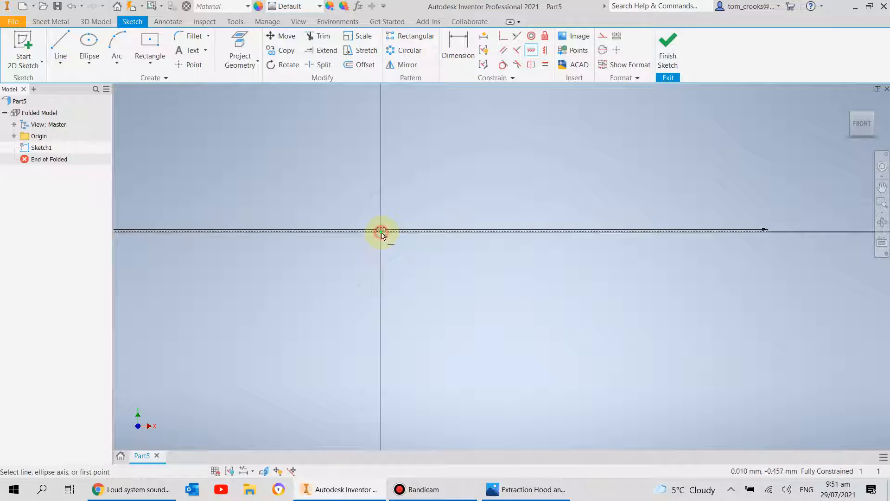
pyautogui.scroll(-5, 424, 241)
pyautogui.moveTo(406, 142); pyautogui.dragTo(426, 215, button='middle')
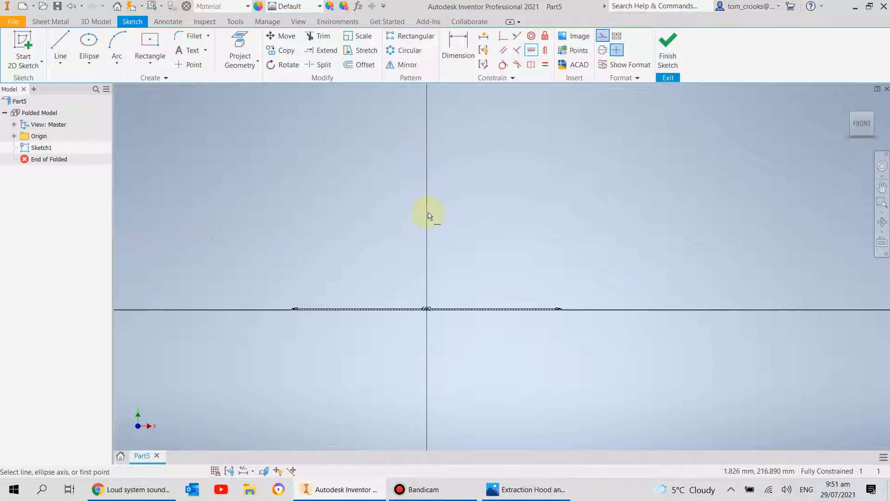
pyautogui.press('Escape')
# Step: Sketch a construction line sloping down to the right above the base line, aligning its lower end vertically with the base line's right end
pyautogui.click(59, 46)
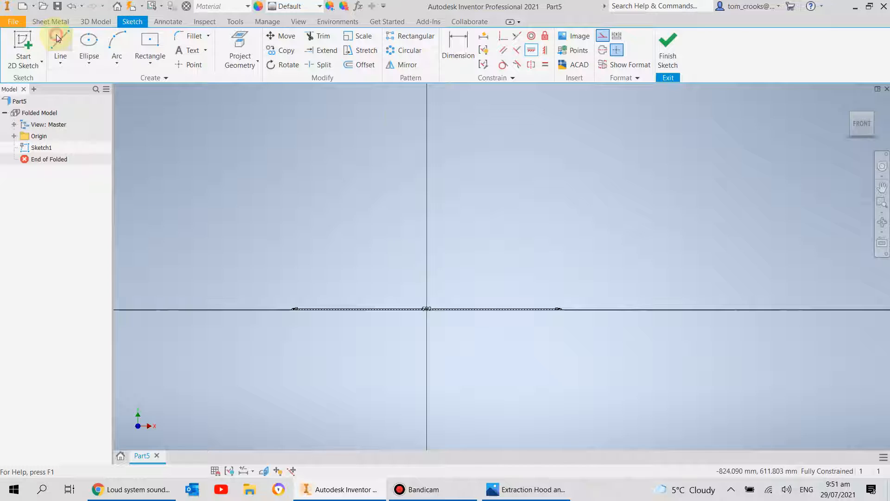
pyautogui.click(452, 170)
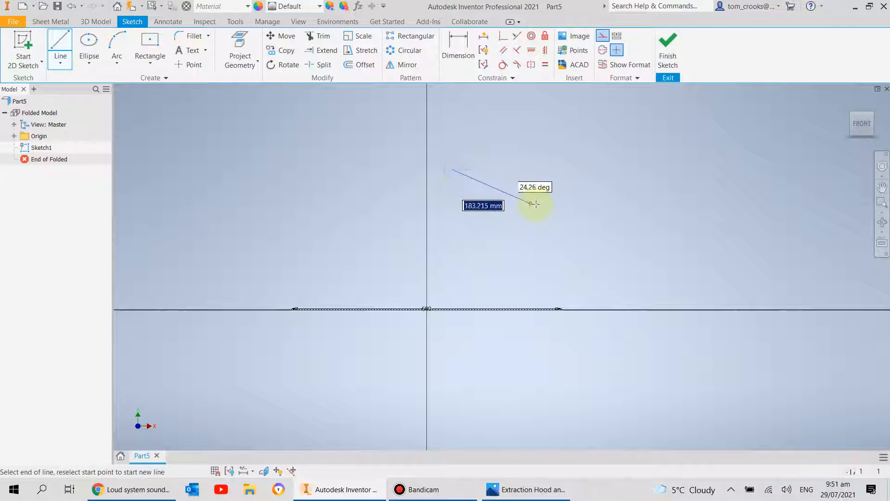
pyautogui.click(549, 206)
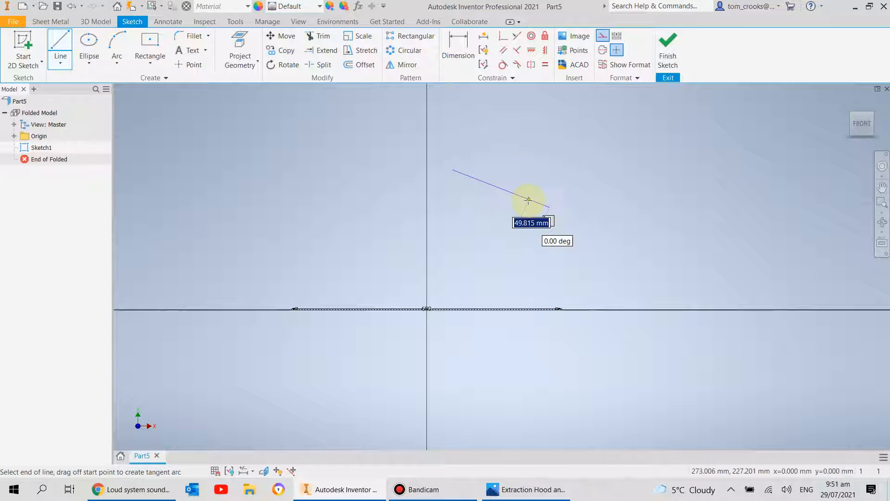
pyautogui.press('Escape')
pyautogui.click(525, 489)
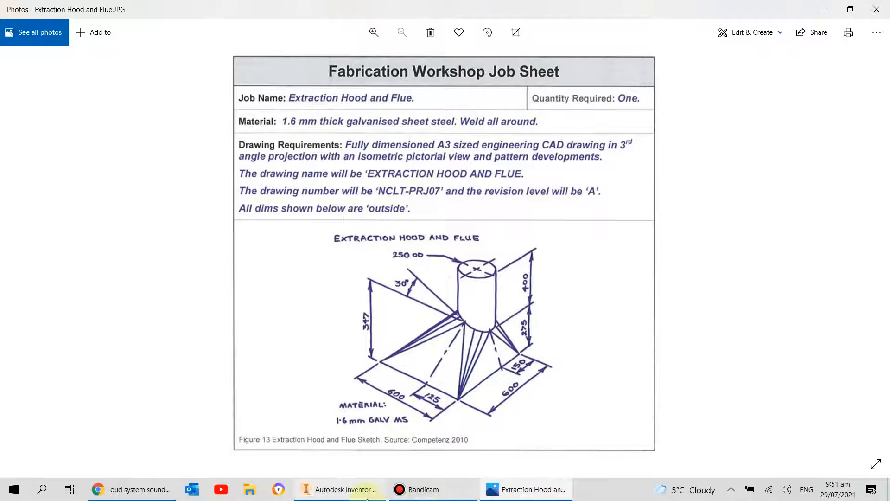
pyautogui.click(369, 492)
pyautogui.click(458, 49)
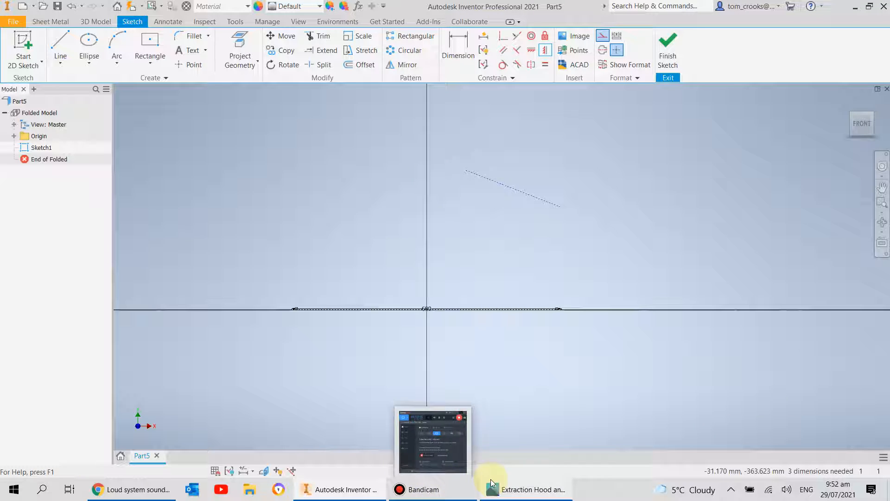
# Step: Place a point at the sloping line's midpoint and dimension it 347 mm above the base line, as on the job sheet
pyautogui.moveTo(443, 494)
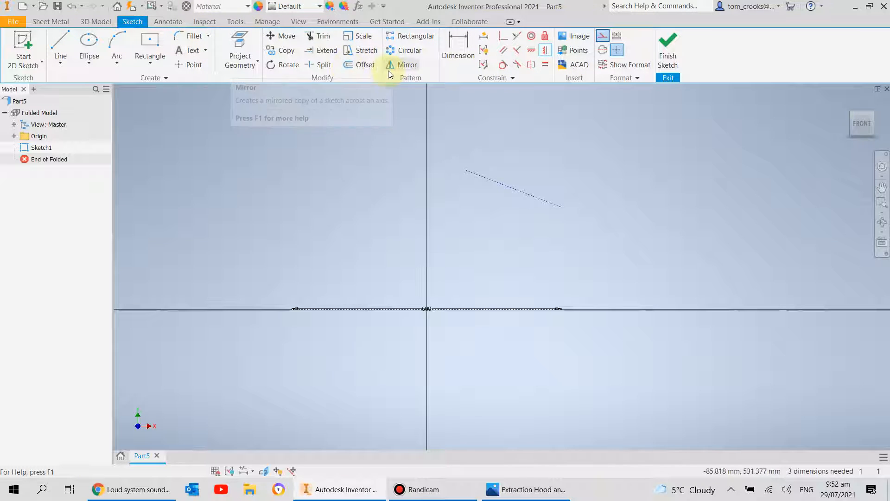
pyautogui.click(189, 65)
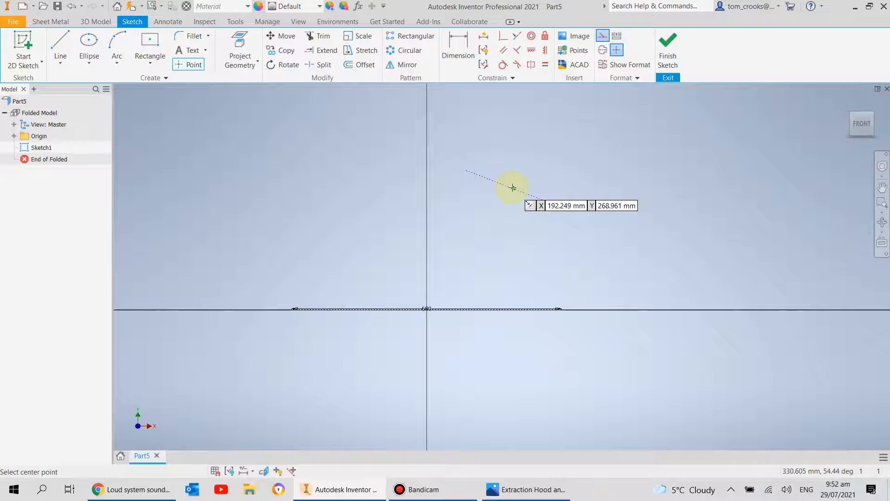
pyautogui.click(458, 49)
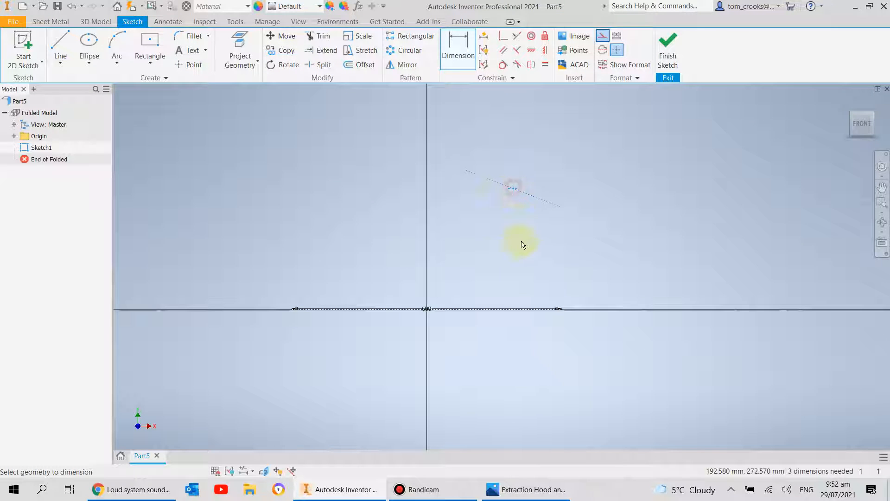
pyautogui.click(540, 312)
pyautogui.click(514, 187)
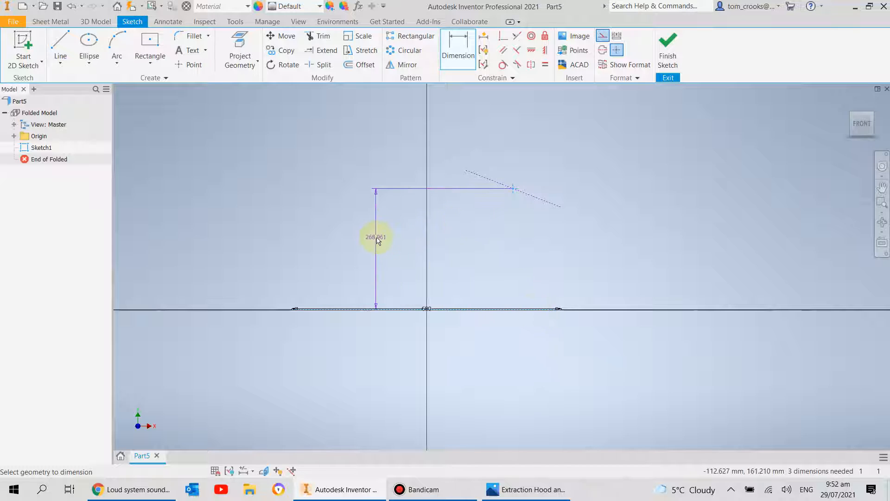
pyautogui.click(375, 237)
pyautogui.click(496, 496)
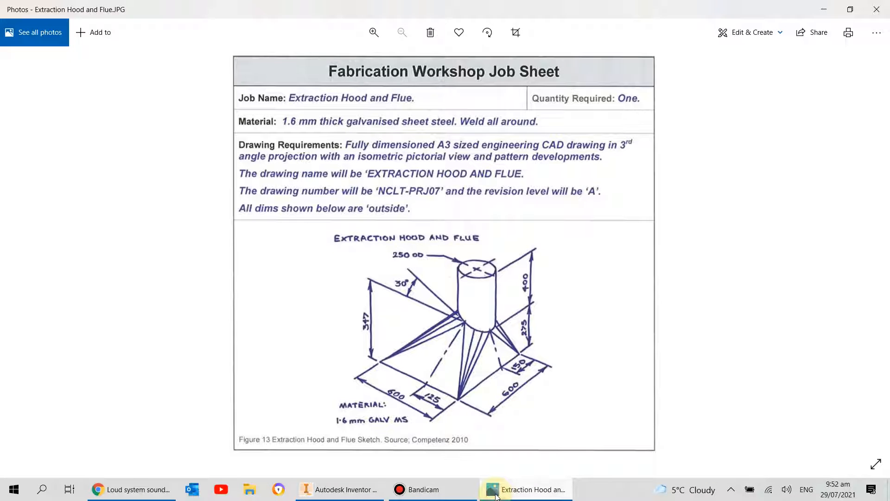
pyautogui.click(348, 489)
pyautogui.write('347')
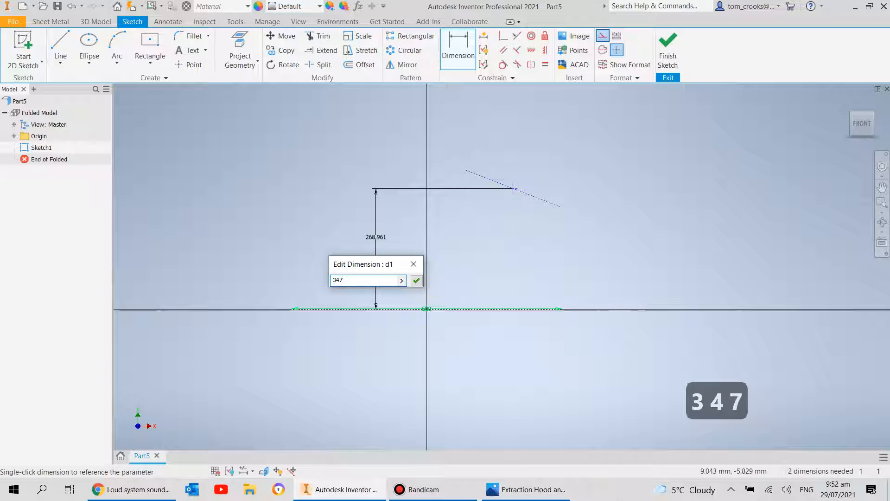
pyautogui.press('Return')
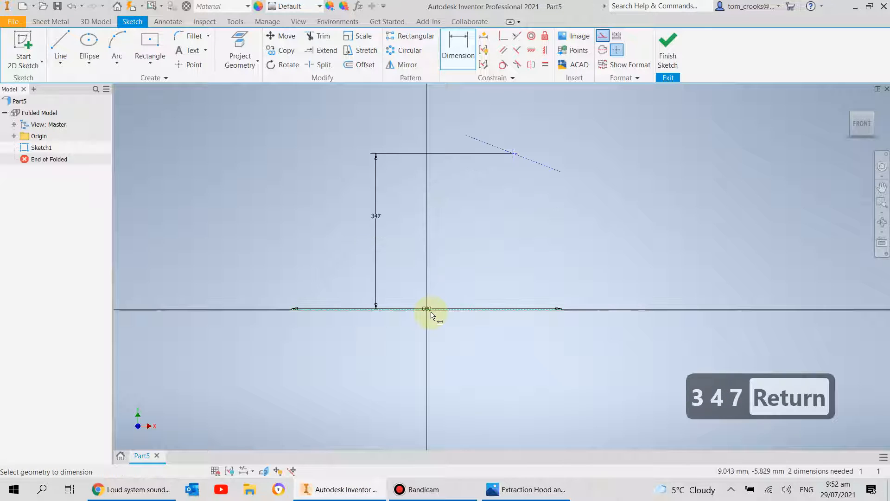
pyautogui.moveTo(532, 232); pyautogui.dragTo(498, 288, button='middle')
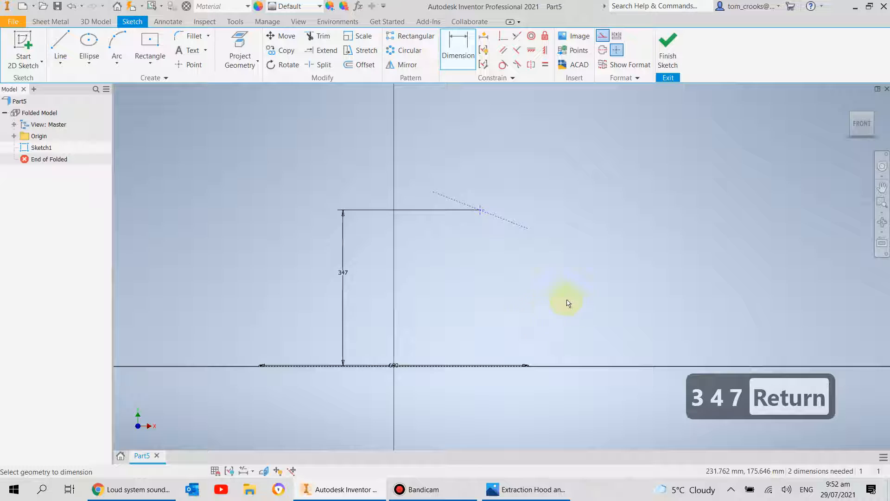
pyautogui.press('Escape')
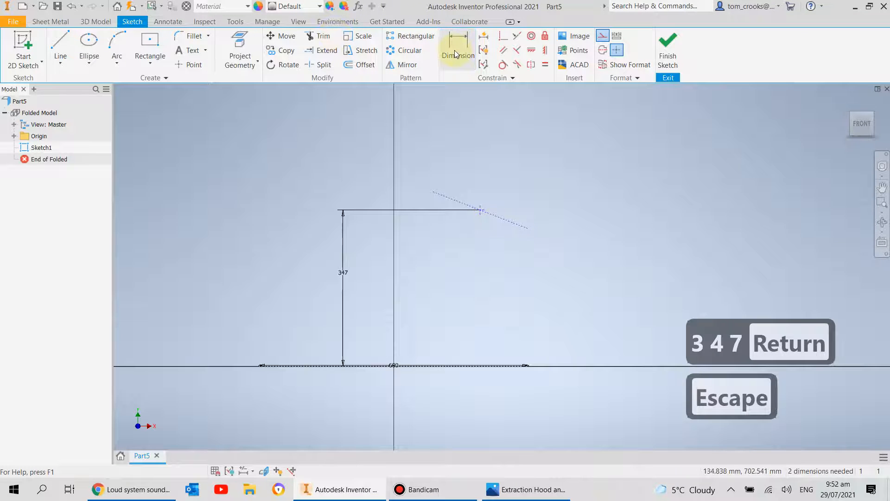
# Step: Check the job sheet and dimension the angle between the sloping line and the base line at 30 degrees
pyautogui.click(505, 493)
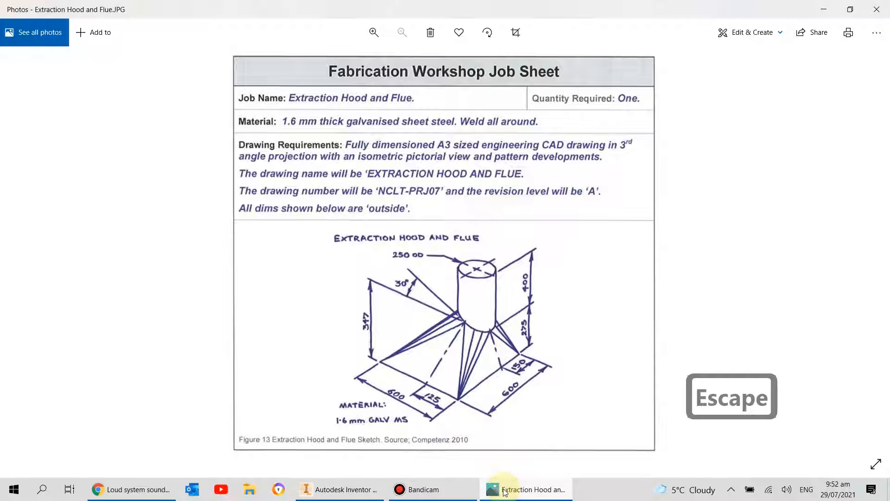
pyautogui.click(505, 493)
pyautogui.click(458, 49)
pyautogui.click(460, 202)
pyautogui.click(431, 366)
pyautogui.click(272, 270)
pyautogui.write('30')
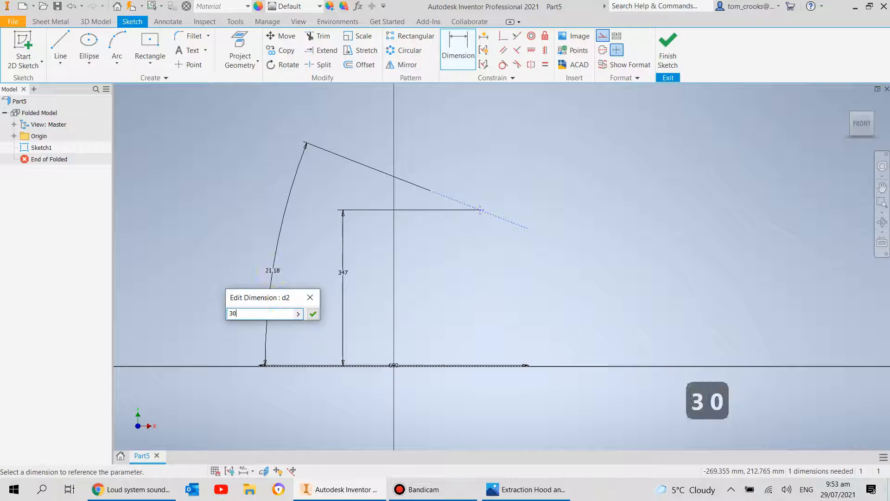
pyautogui.press('Return')
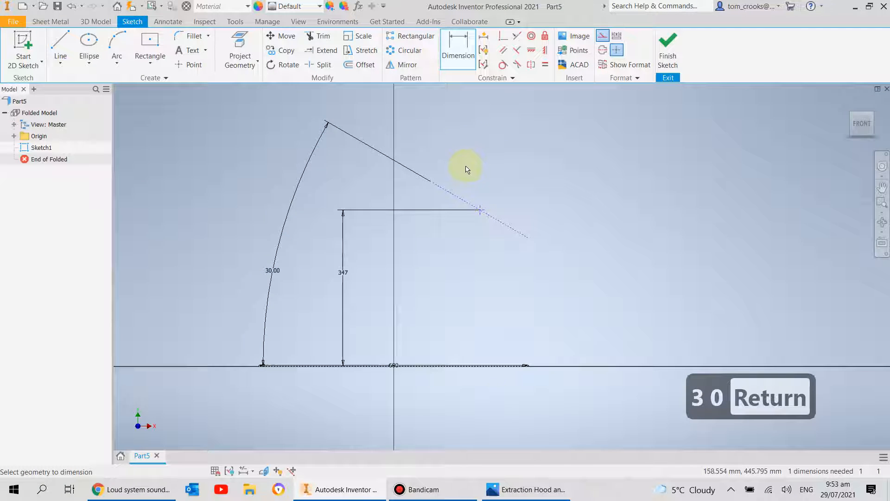
# Step: Sketch a 250 mm horizontal construction line above the sloping line, 675 mm above the base line, and finish the sketch
pyautogui.moveTo(480, 221); pyautogui.dragTo(436, 260, button='middle')
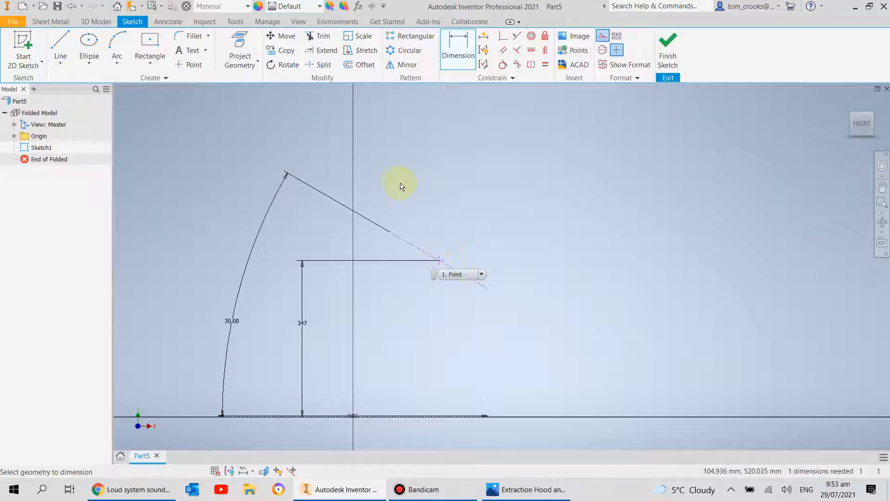
pyautogui.click(60, 43)
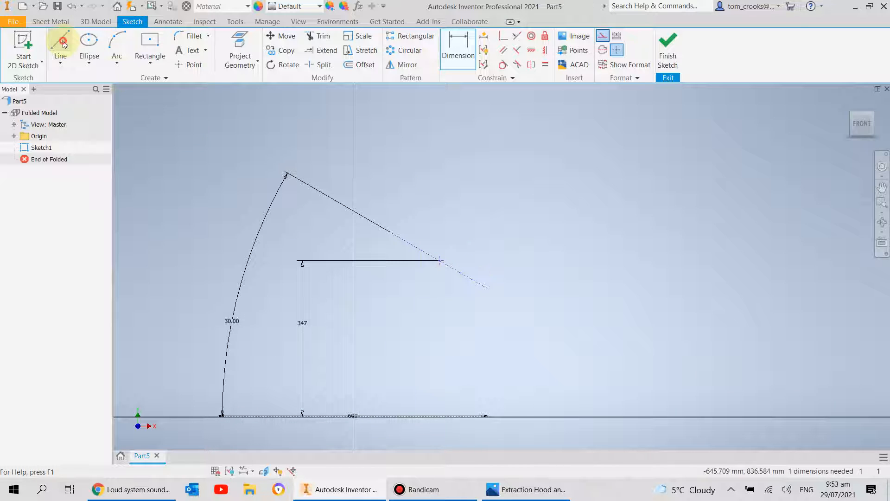
pyautogui.click(391, 158)
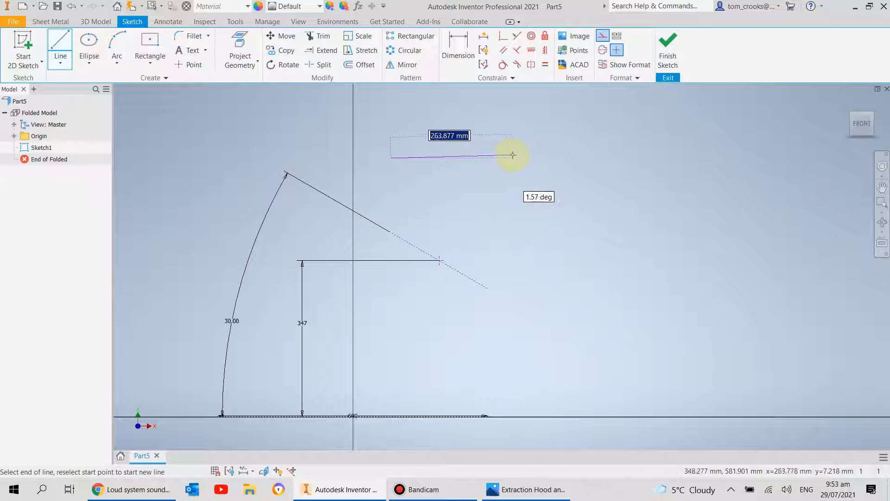
pyautogui.write('250')
pyautogui.press('Tab')
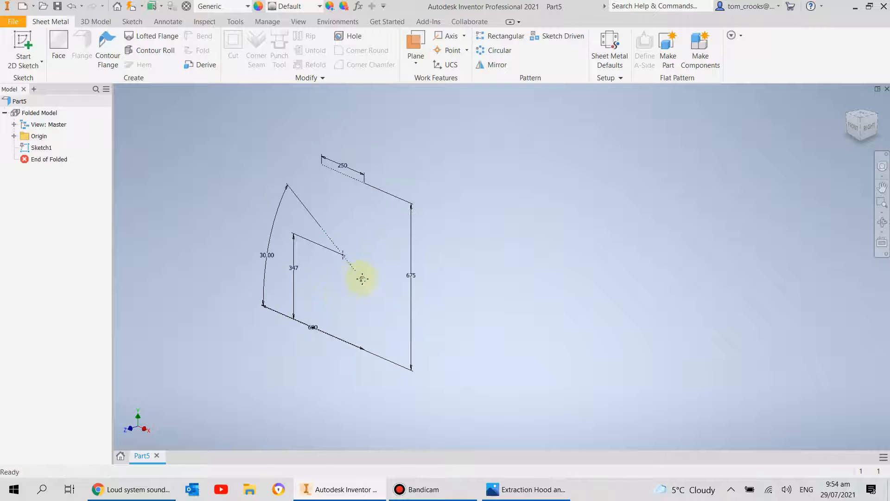
# Step: Expand the origin geometry and make the XZ plane visible
pyautogui.moveTo(424, 279); pyautogui.dragTo(425, 278, button='middle')
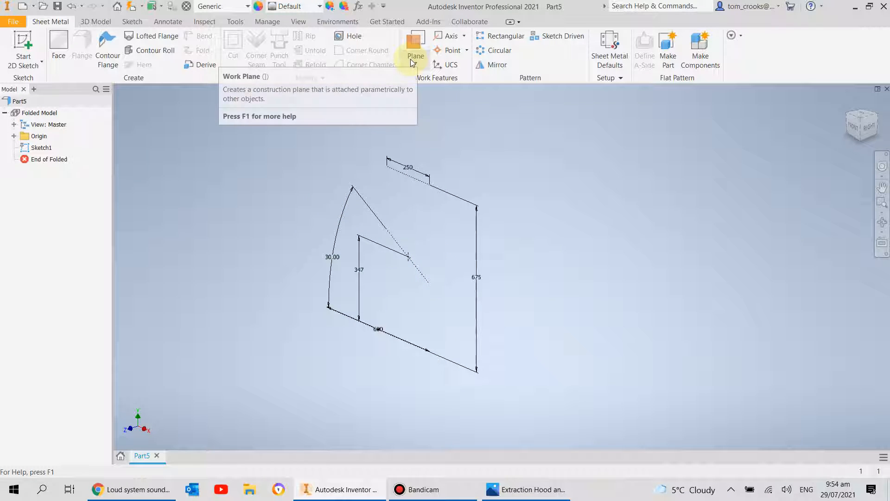
pyautogui.click(14, 136)
pyautogui.rightClick(51, 159)
pyautogui.click(65, 221)
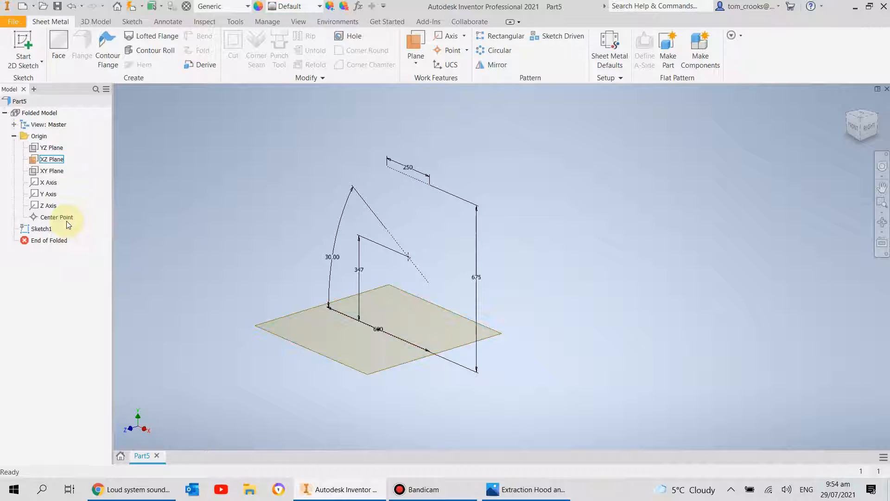
# Step: Check the job sheet and sketch a 600 by 600 mm rectangle centred on the origin on the XZ plane, finishing the sketch
pyautogui.click(495, 491)
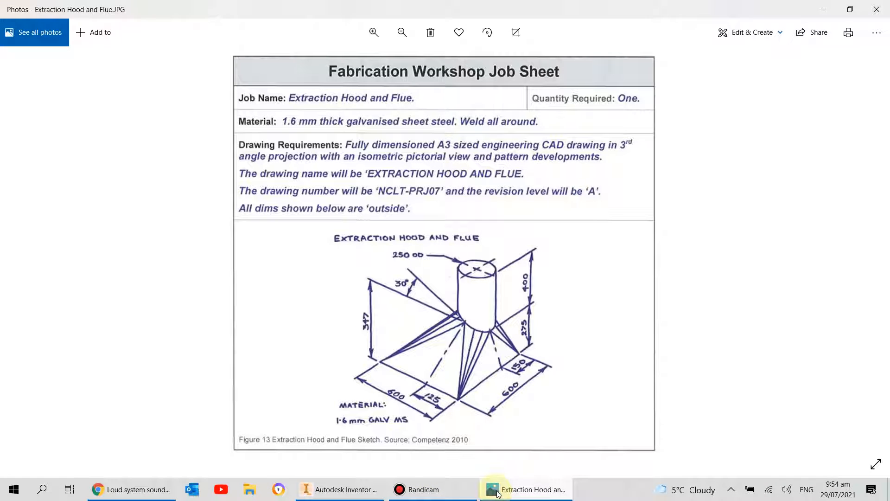
pyautogui.click(347, 491)
pyautogui.press('s')
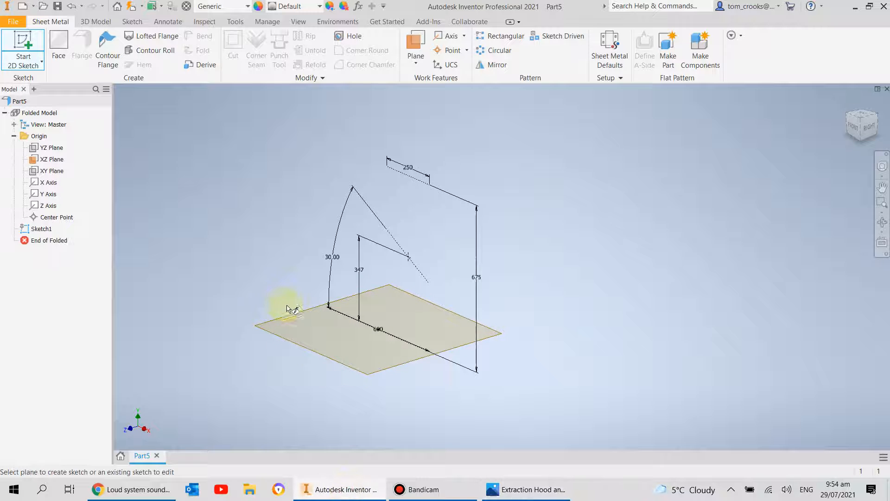
pyautogui.click(362, 370)
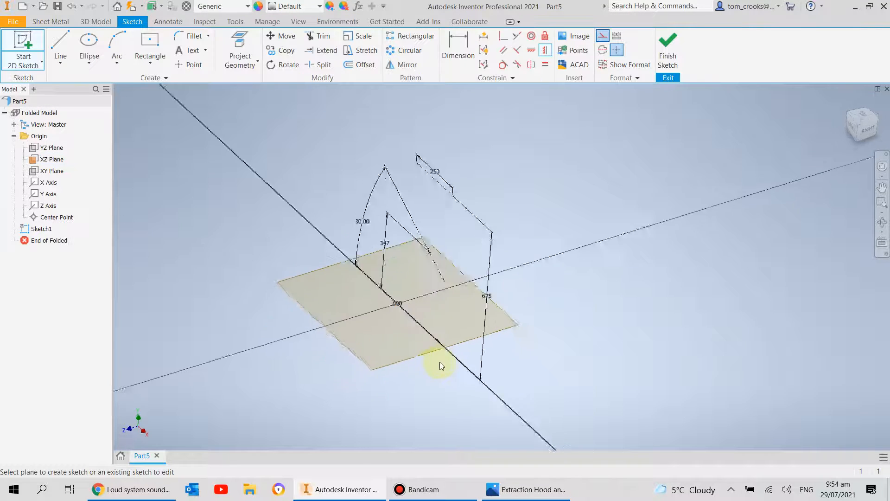
pyautogui.click(160, 44)
pyautogui.click(503, 267)
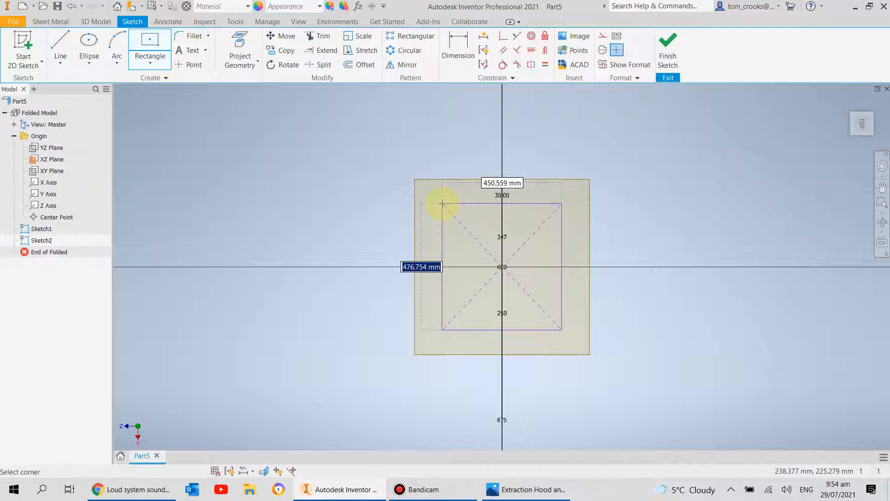
pyautogui.write('600')
pyautogui.press('Tab')
pyautogui.write('600')
pyautogui.press('Return')
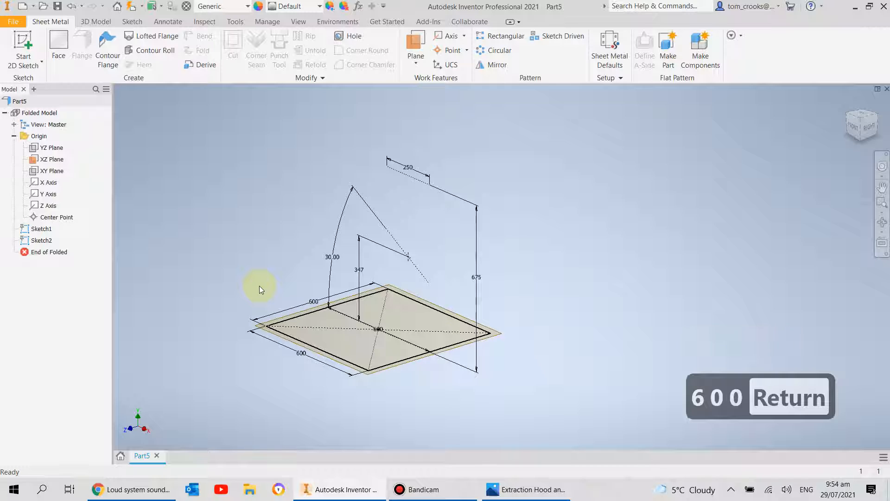
# Step: Hide the XZ origin plane
pyautogui.moveTo(259, 286); pyautogui.dragTo(318, 280, button='middle')
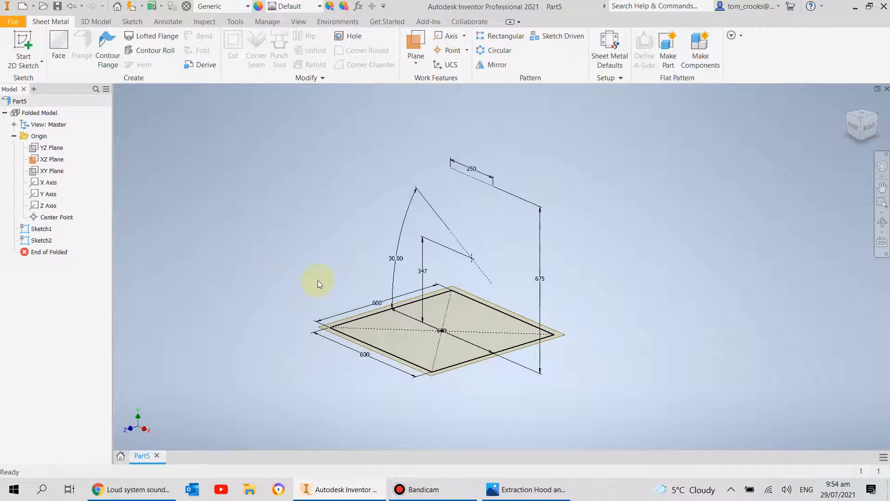
pyautogui.click(45, 159)
pyautogui.rightClick(45, 159)
pyautogui.click(65, 217)
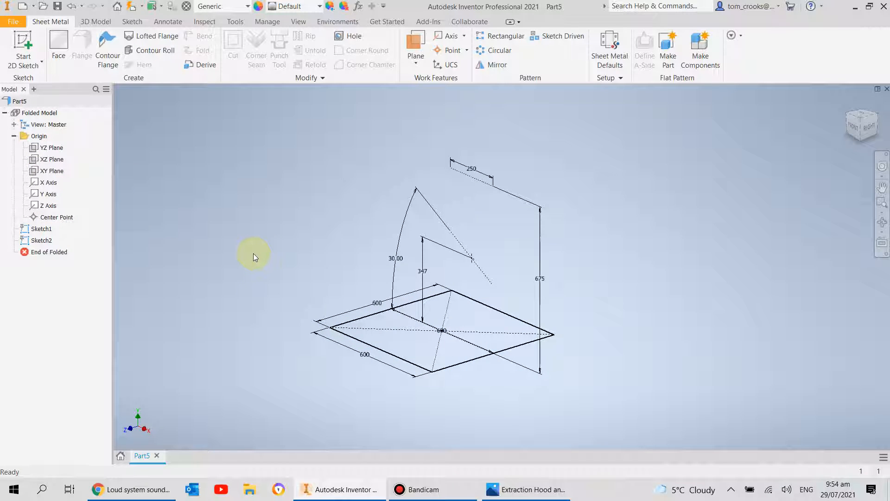
# Step: Create a work plane through the sloping layout line at 90 degrees to the XY plane
pyautogui.click(414, 68)
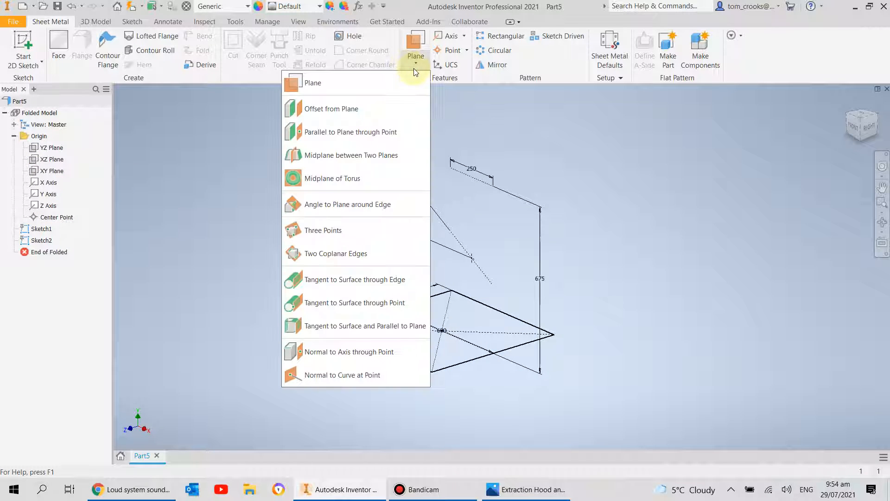
pyautogui.click(365, 205)
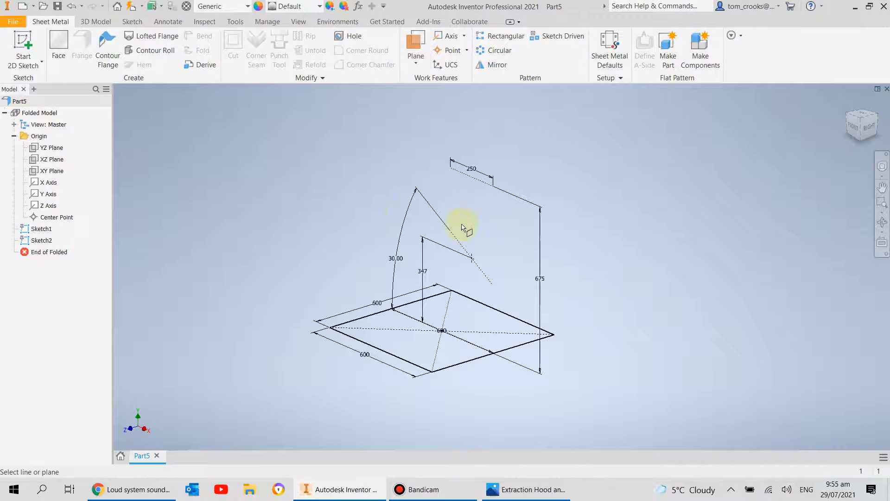
pyautogui.click(50, 171)
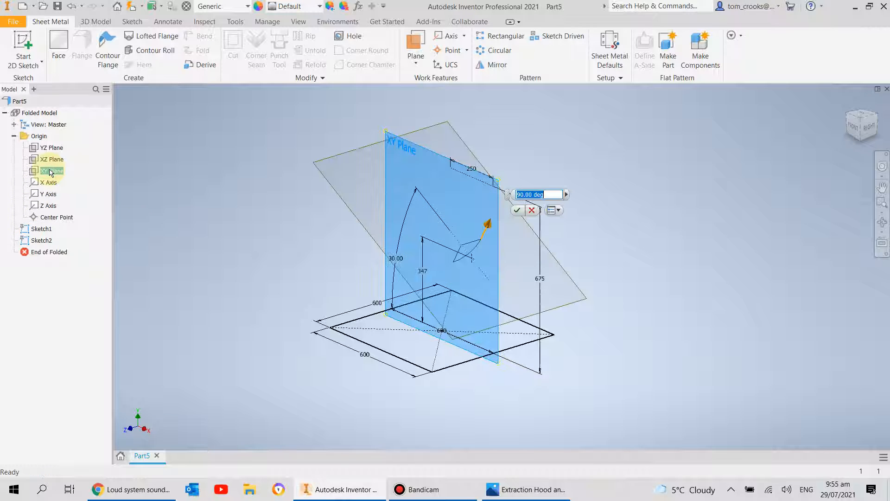
pyautogui.click(516, 210)
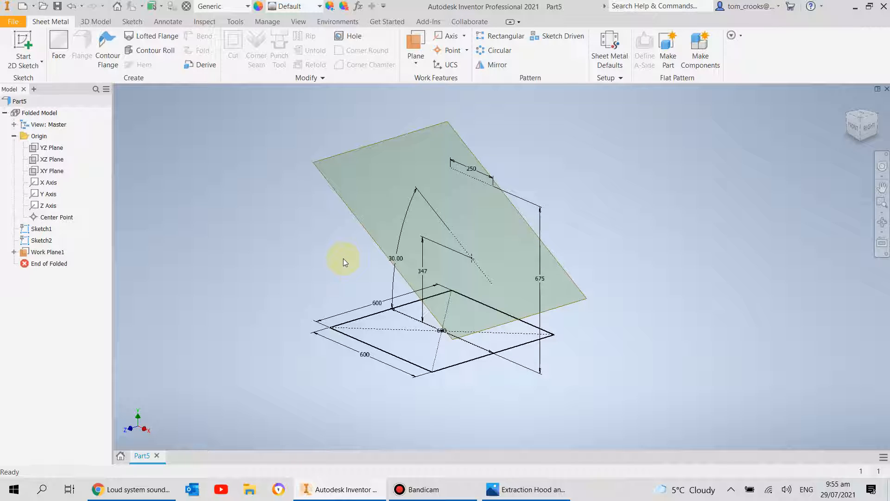
# Step: Check the job sheet, start a sketch on the inclined work plane and project one side edge of the base square
pyautogui.click(509, 491)
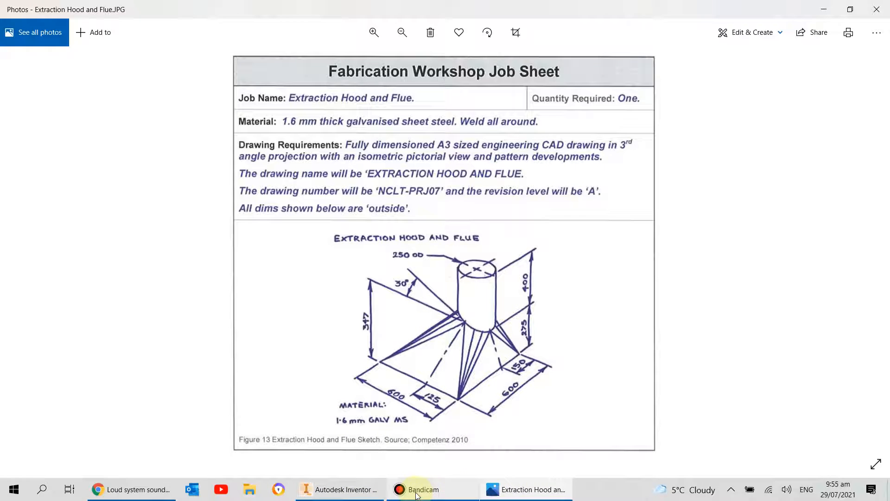
pyautogui.click(372, 493)
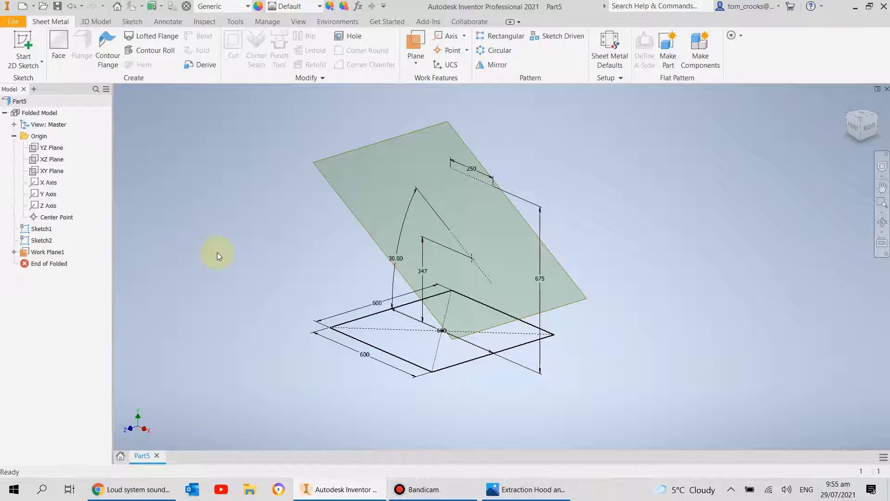
pyautogui.click(13, 44)
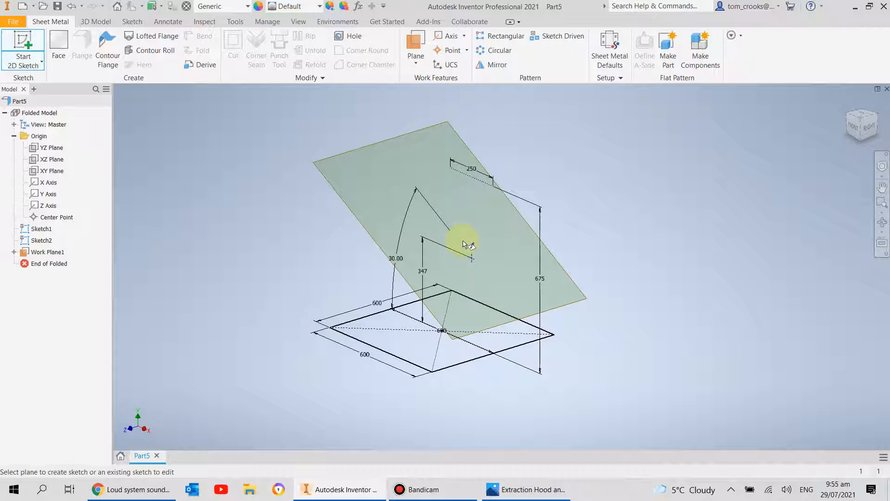
pyautogui.click(574, 299)
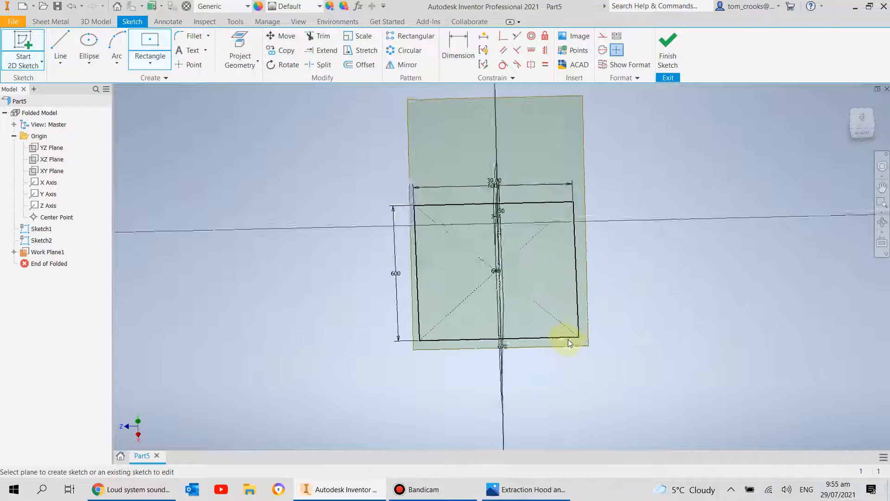
pyautogui.scroll(-2, 552, 249)
pyautogui.click(240, 45)
pyautogui.click(590, 251)
# Step: Sketch an ellipse inside the base square's outline, off to one side of the centreline, with a minor radius of about 101 mm
pyautogui.click(89, 45)
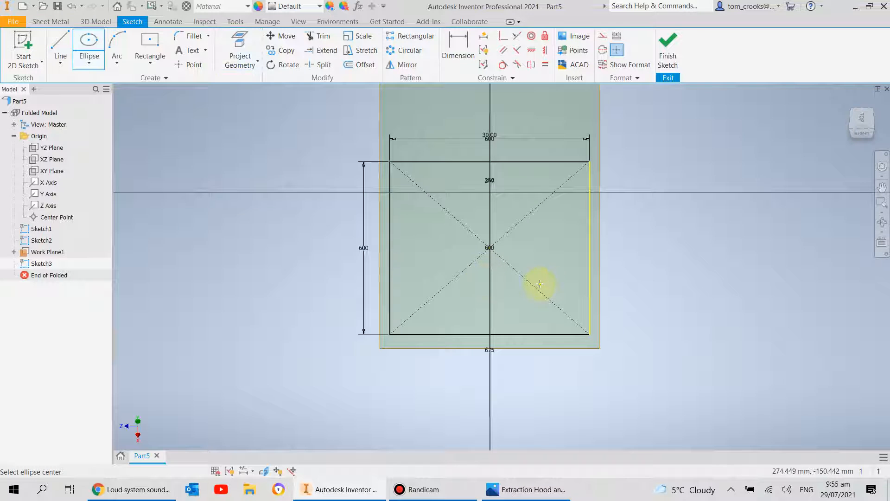
pyautogui.click(543, 227)
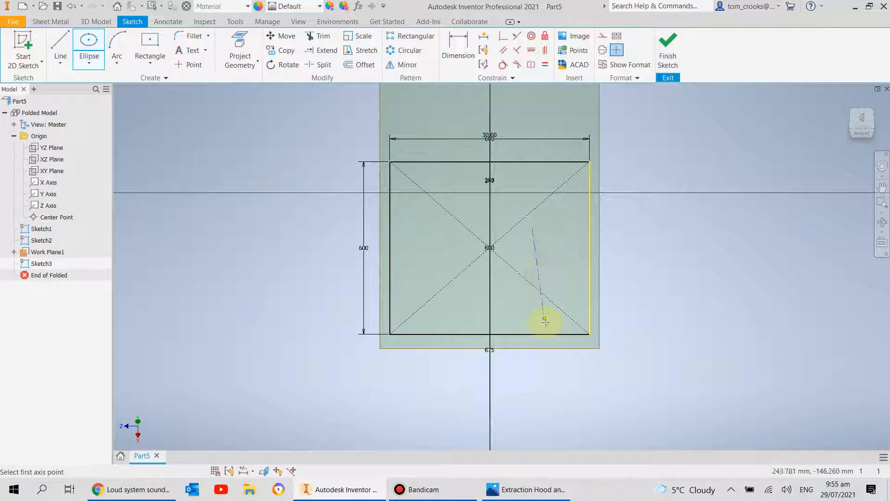
pyautogui.click(537, 320)
pyautogui.click(506, 270)
pyautogui.press('Escape')
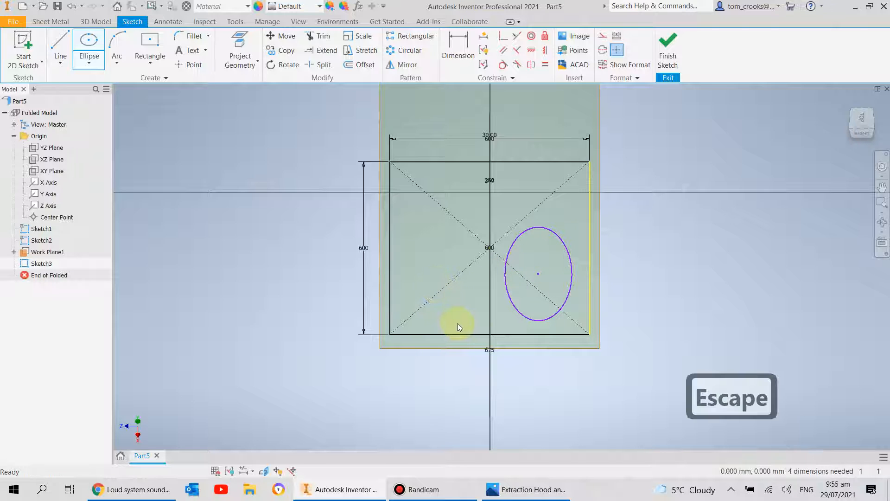
# Step: Dimension the ellipse's minor radius at 125 mm, checking the flue diameter on the job sheet
pyautogui.moveTo(443, 334)
pyautogui.keyDown('shift'); pyautogui.mouseDown(button='middle')
pyautogui.moveTo(513, 328)
pyautogui.moveTo(507, 350)
pyautogui.moveTo(444, 328)
pyautogui.moveTo(477, 312)
pyautogui.moveTo(474, 332)
pyautogui.mouseUp(button='middle'); pyautogui.keyUp('shift')
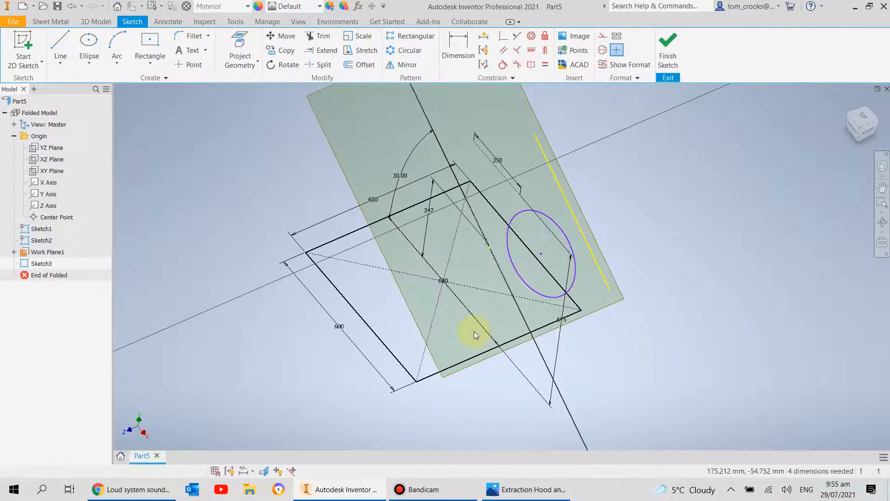
pyautogui.scroll(-5, 473, 253)
pyautogui.scroll(4, 572, 287)
pyautogui.click(457, 50)
pyautogui.click(622, 255)
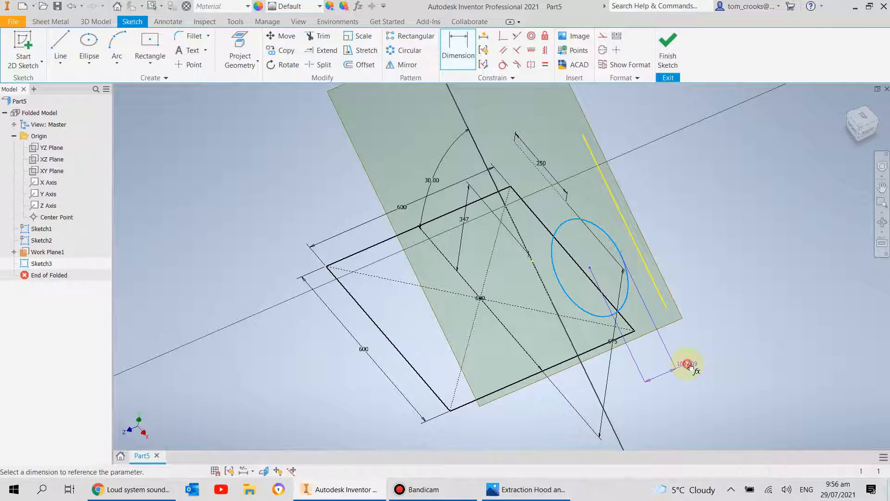
pyautogui.click(691, 366)
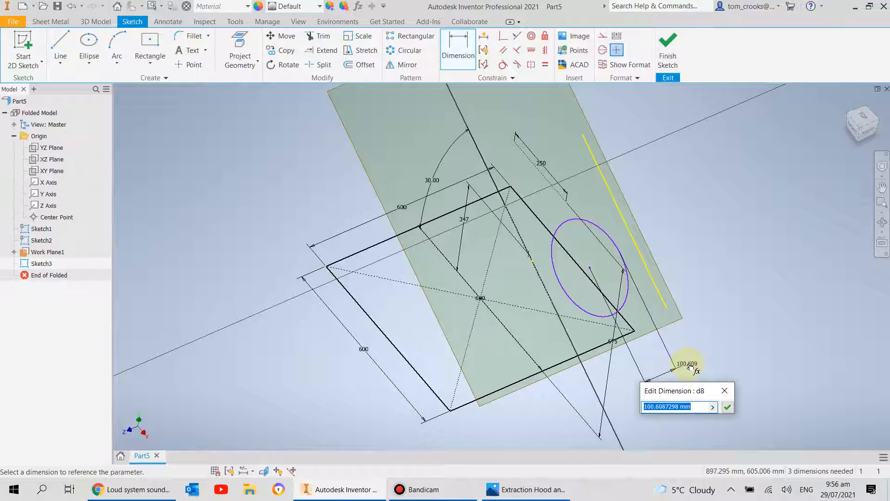
pyautogui.click(530, 496)
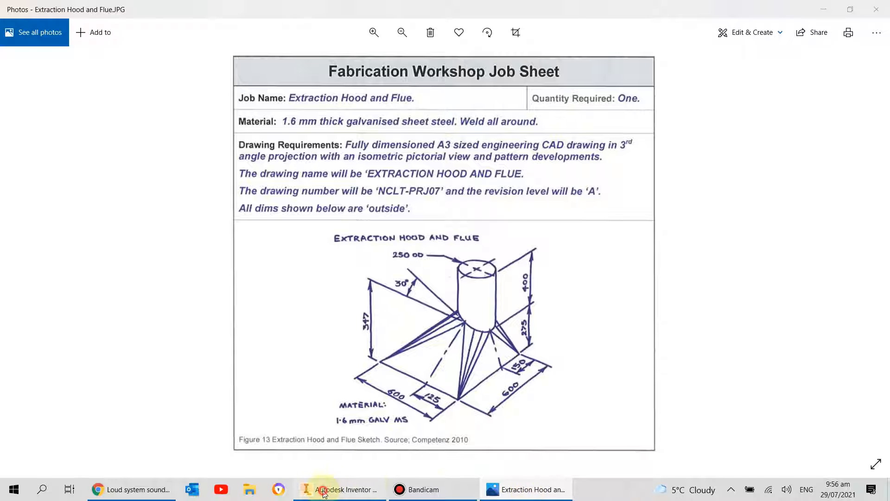
pyautogui.click(320, 490)
pyautogui.write('125')
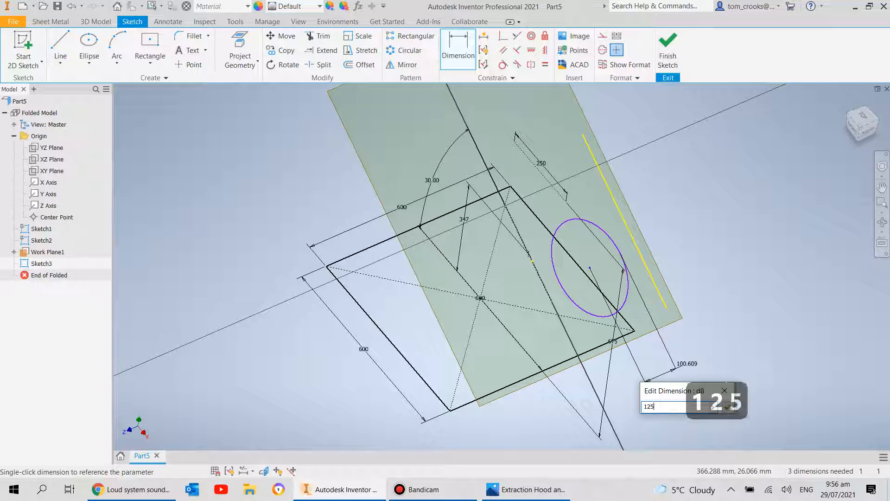
pyautogui.press('Return')
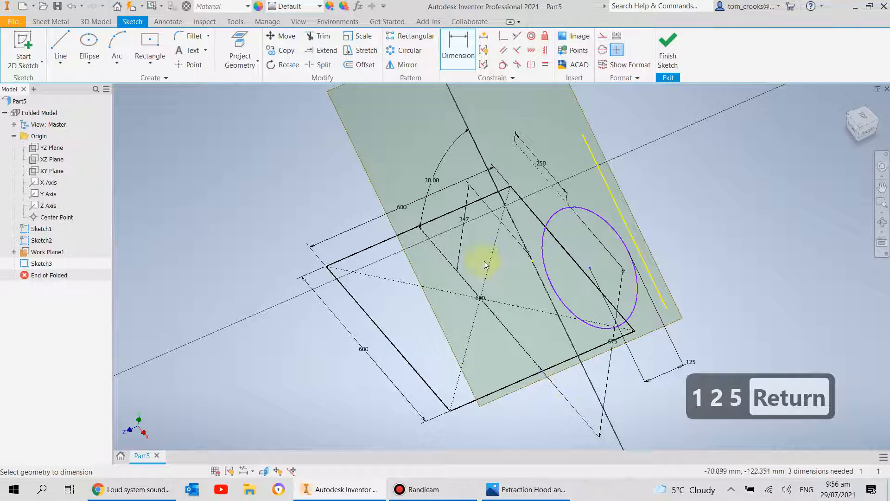
# Step: Stretch the ellipse slightly along its long axis
pyautogui.scroll(3, 544, 250)
pyautogui.scroll(-2, 544, 251)
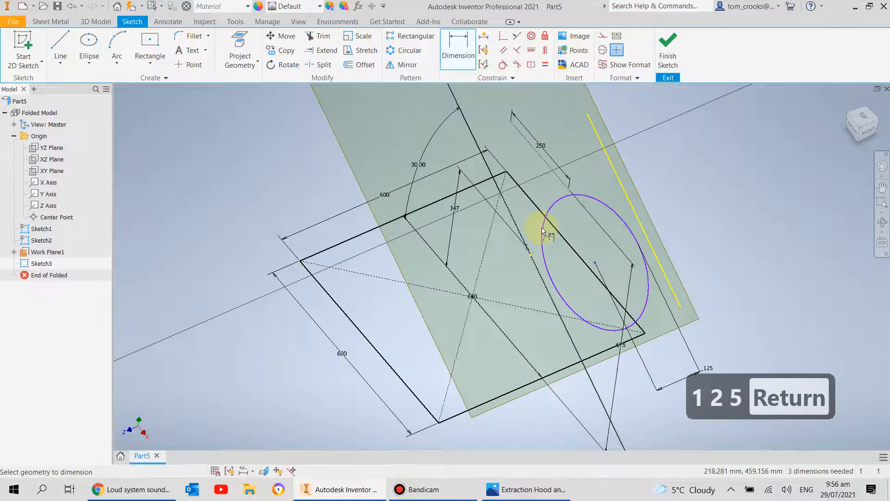
pyautogui.click(851, 130)
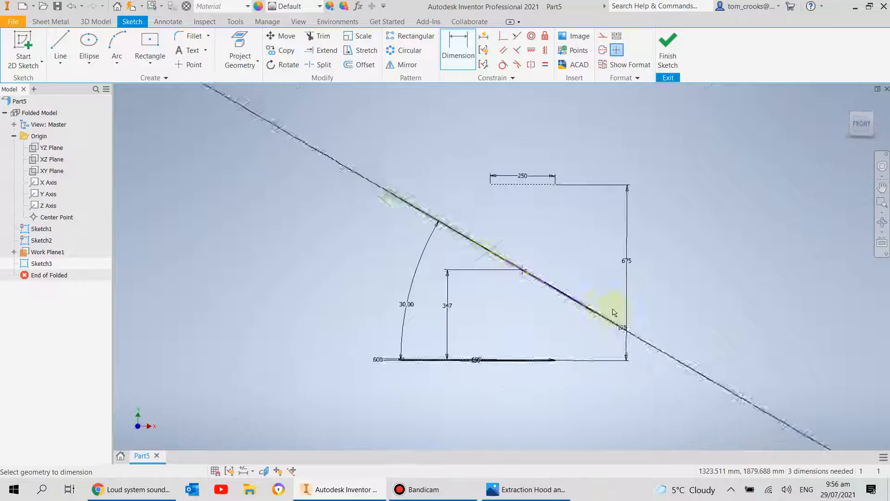
pyautogui.moveTo(584, 272)
pyautogui.keyDown('shift'); pyautogui.mouseDown(button='middle')
pyautogui.moveTo(564, 269)
pyautogui.moveTo(568, 284)
pyautogui.mouseUp(button='middle'); pyautogui.keyUp('shift')
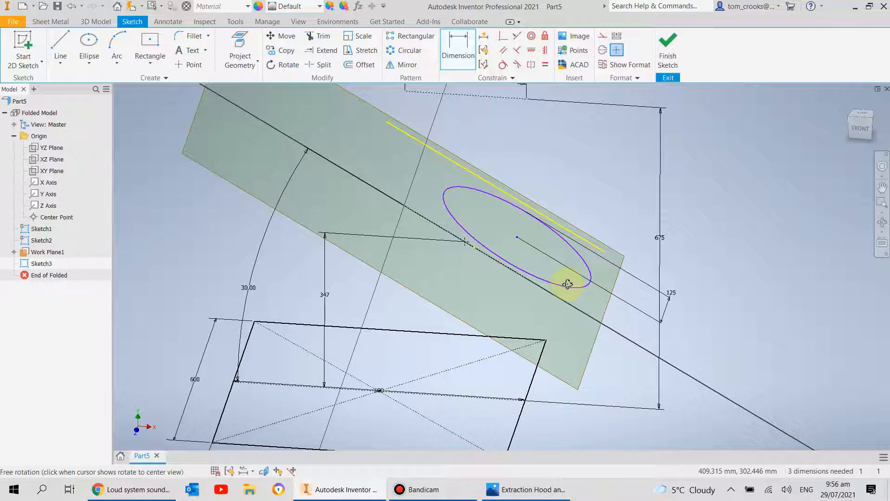
pyautogui.press('Escape')
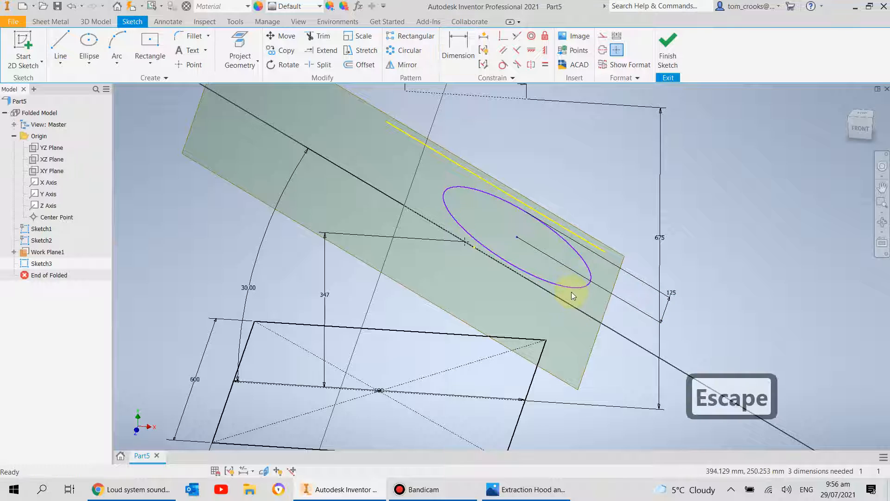
pyautogui.moveTo(575, 287)
pyautogui.mouseDown()
pyautogui.moveTo(524, 276)
pyautogui.moveTo(587, 292)
pyautogui.mouseUp()
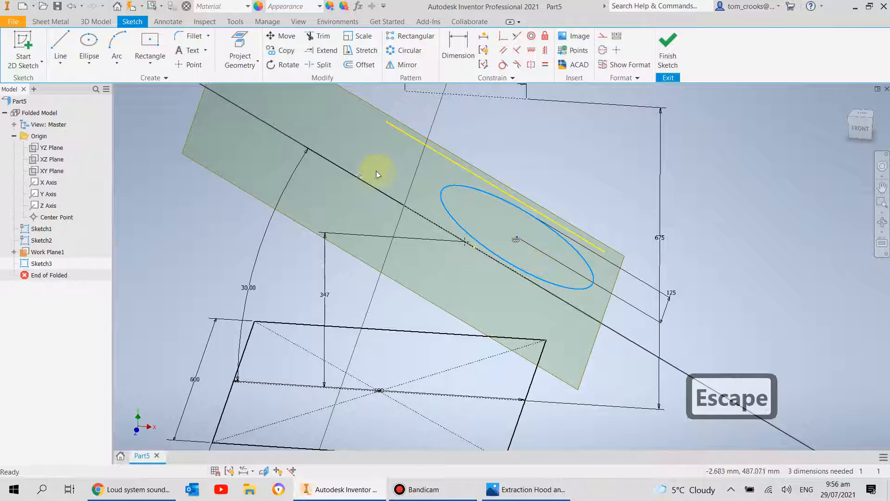
# Step: Add a driven dimension for the length of the sloping construction line in the inclined sketch
pyautogui.click(470, 45)
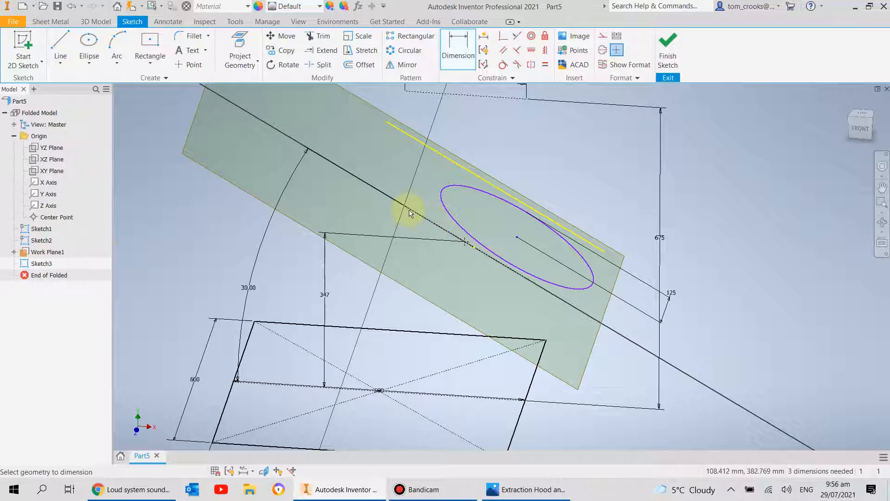
pyautogui.click(249, 37)
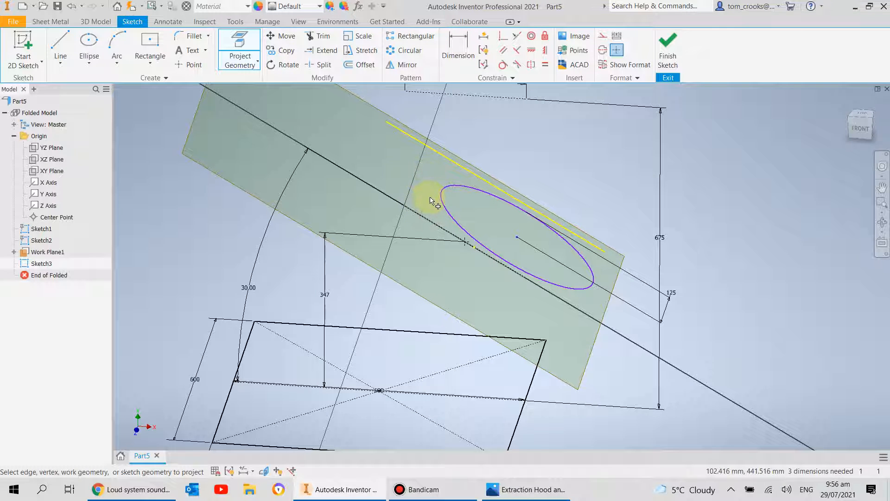
pyautogui.click(459, 45)
pyautogui.click(457, 241)
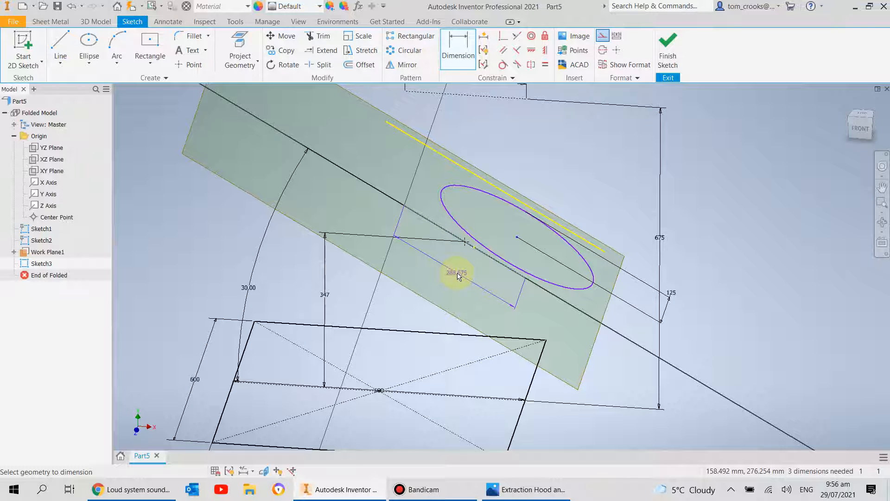
pyautogui.click(457, 275)
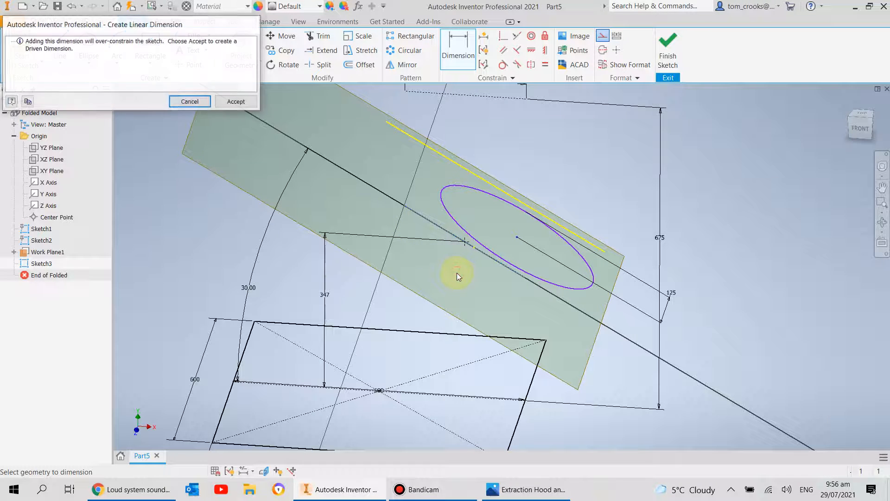
pyautogui.click(237, 102)
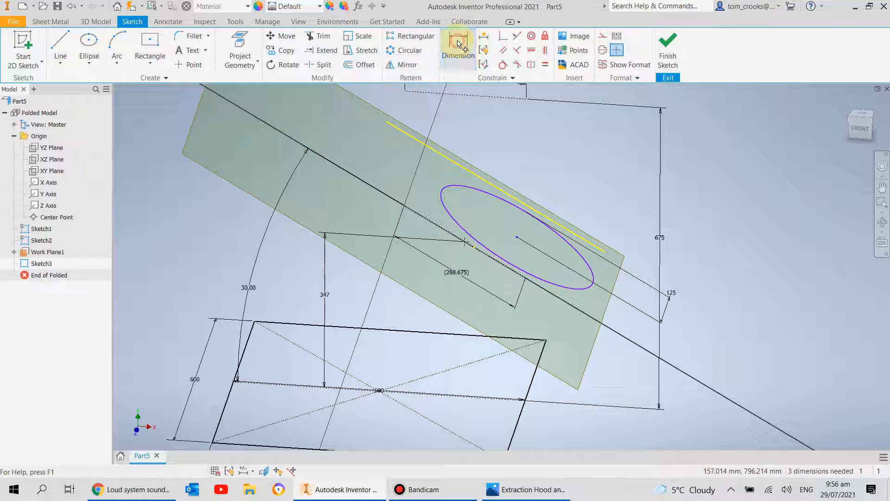
# Step: Dimension the ellipse's major radius as half of the driven sloping-line length, using the formula =d9/2
pyautogui.click(577, 291)
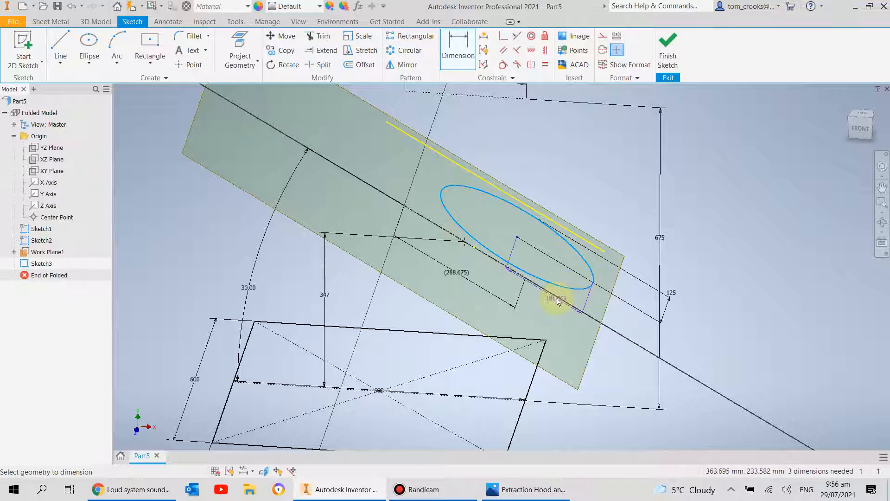
pyautogui.click(529, 317)
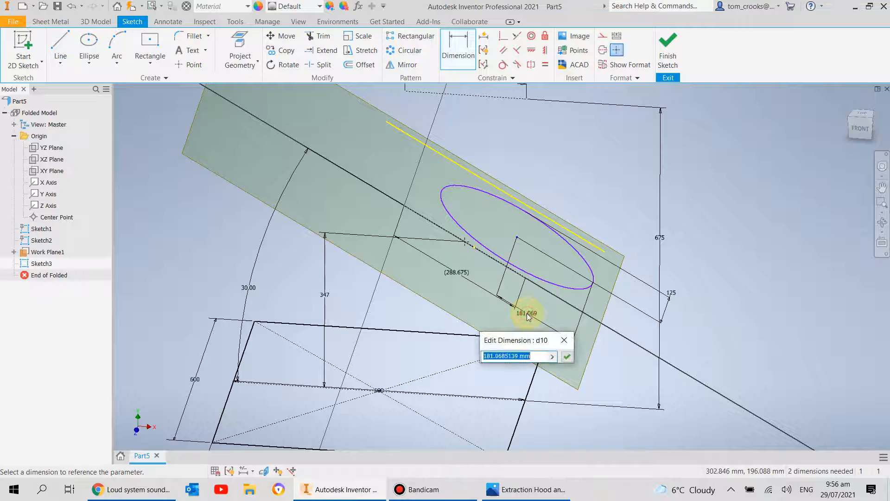
pyautogui.write('=')
pyautogui.click(465, 271)
pyautogui.write('/2')
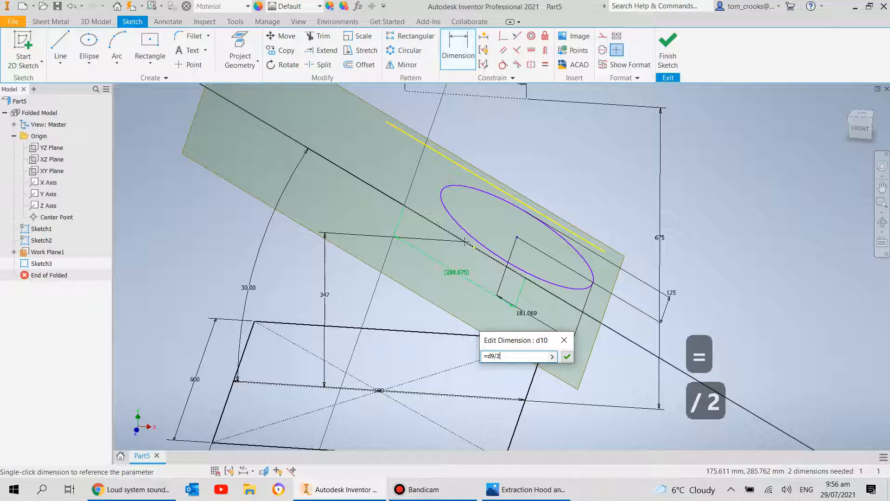
pyautogui.press('Return')
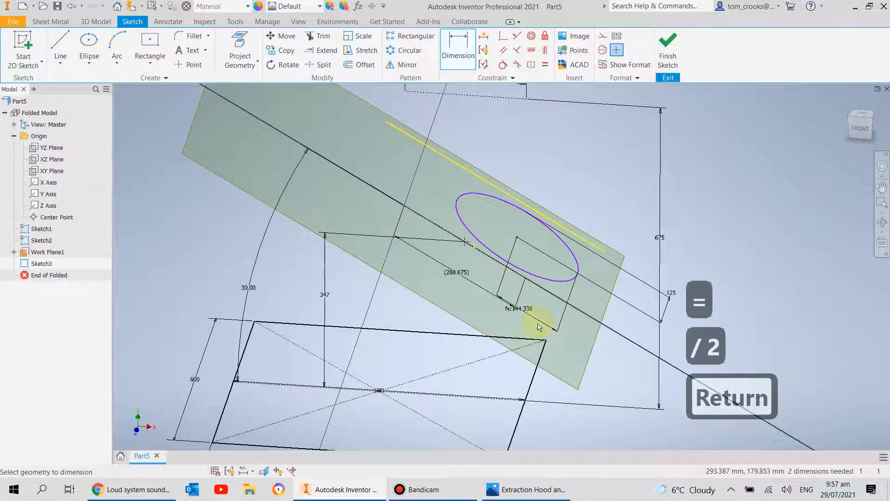
# Step: Dimension the ellipse's centre 150 mm from the projected edge line running beside it
pyautogui.moveTo(603, 258)
pyautogui.keyDown('shift'); pyautogui.mouseDown(button='middle')
pyautogui.moveTo(585, 282)
pyautogui.moveTo(547, 272)
pyautogui.moveTo(479, 294)
pyautogui.moveTo(531, 304)
pyautogui.moveTo(558, 287)
pyautogui.moveTo(650, 273)
pyautogui.moveTo(656, 294)
pyautogui.moveTo(596, 303)
pyautogui.mouseUp(button='middle'); pyautogui.keyUp('shift')
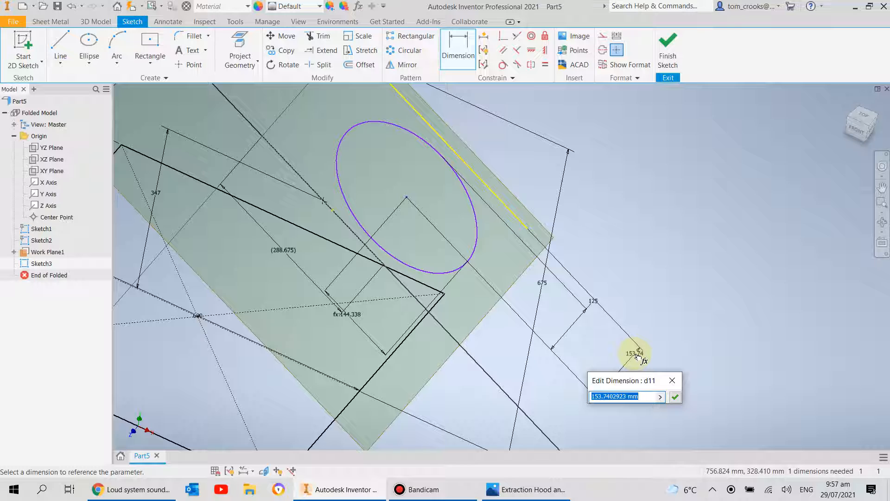
pyautogui.write('1')
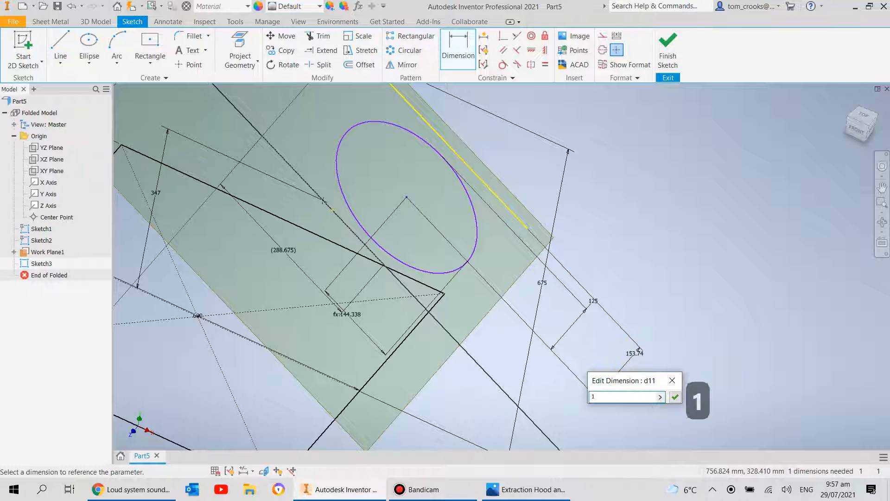
pyautogui.write('50')
pyautogui.press('Return')
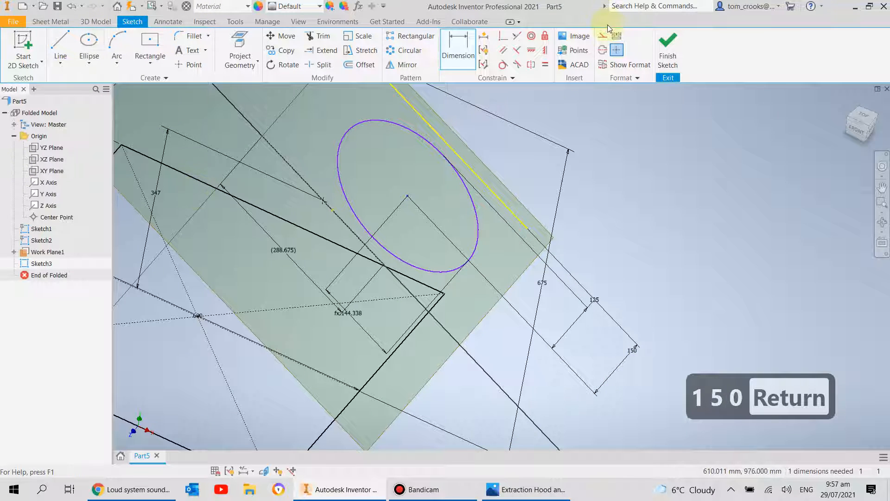
# Step: Draw a construction line from the ellipse's centre along its long axis to the upper end of the ellipse
pyautogui.click(66, 42)
pyautogui.click(407, 196)
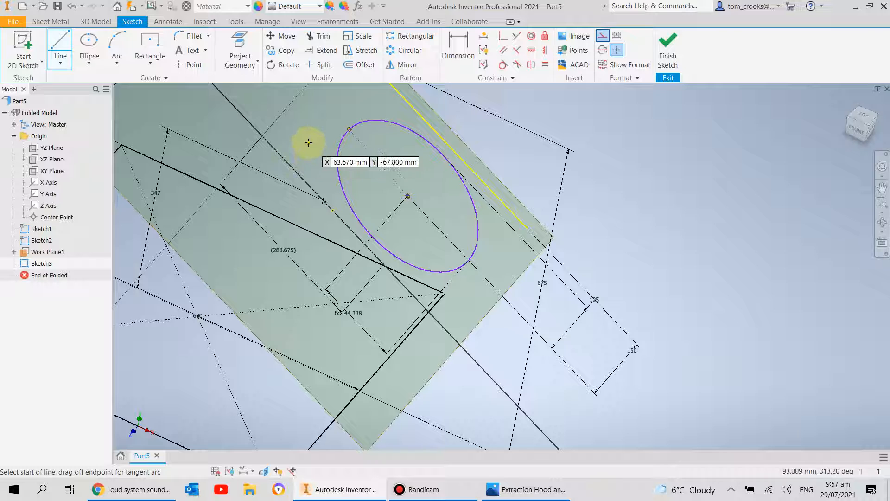
pyautogui.press('Escape')
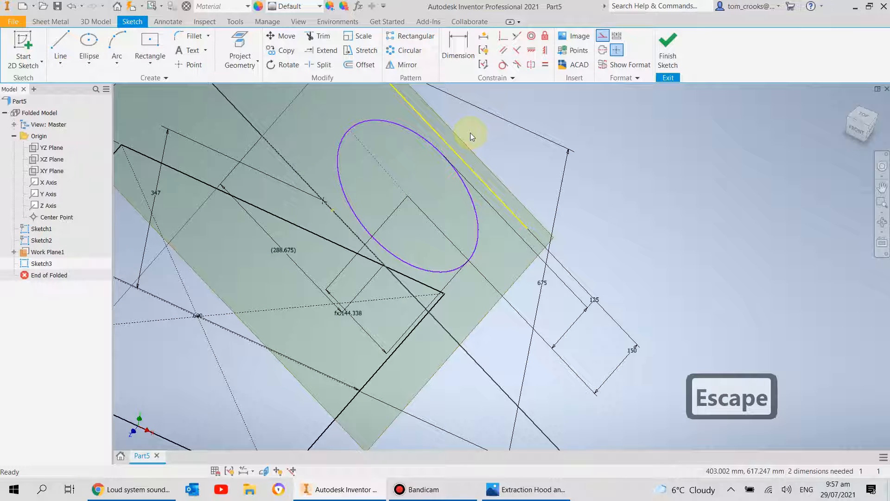
# Step: Start a horizontal constraint from the outer end of the ellipse's construction line
pyautogui.click(532, 50)
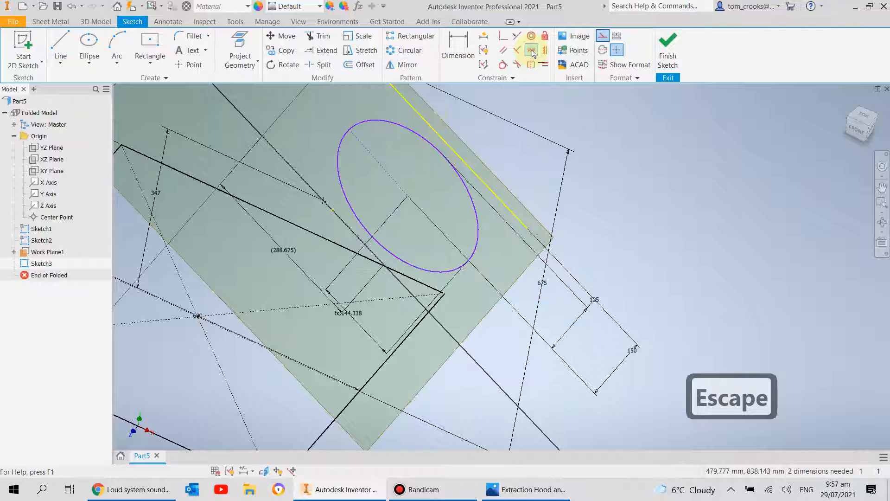
pyautogui.click(350, 131)
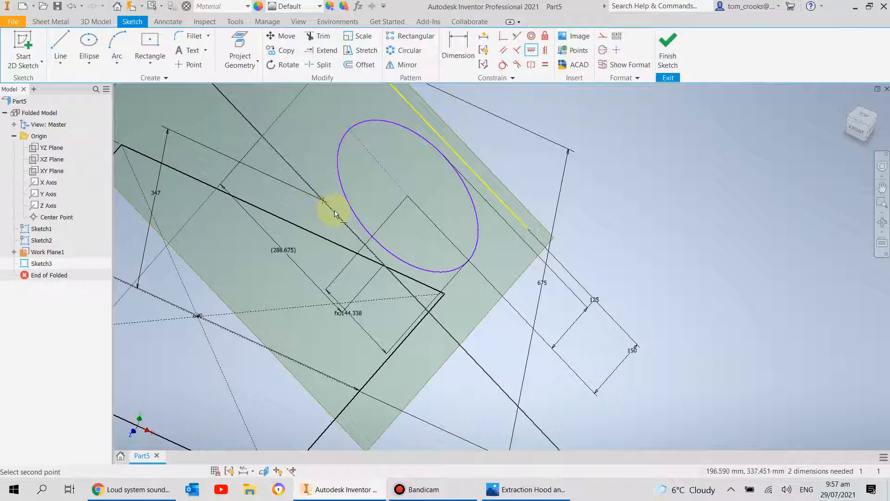
pyautogui.scroll(-2, 318, 199)
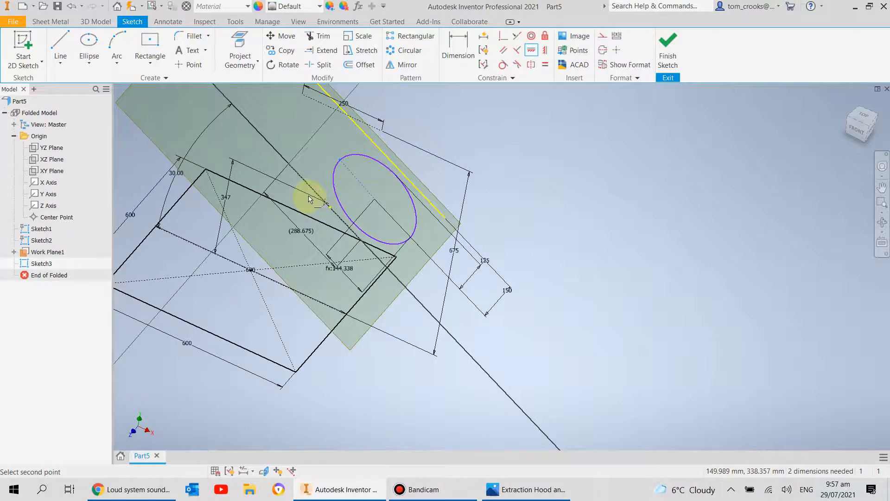
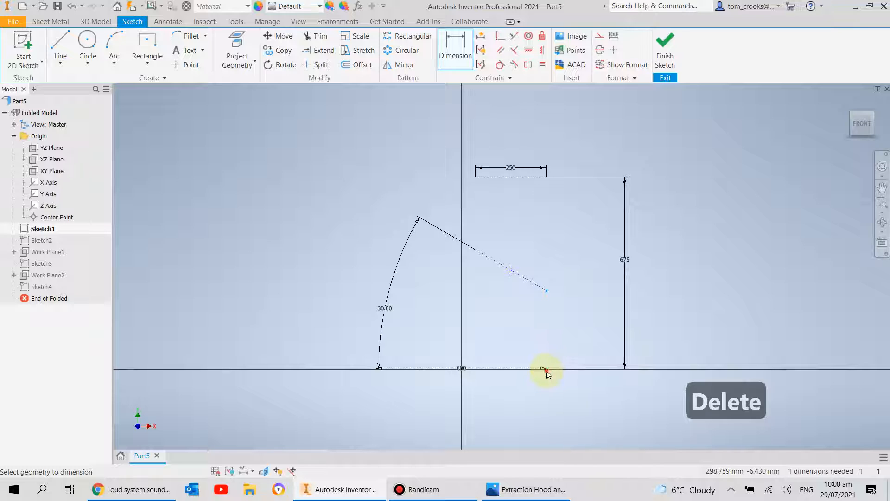
# Step: Dimension the height of the sloping line's lower end above the base line at 275 mm
pyautogui.click(568, 325)
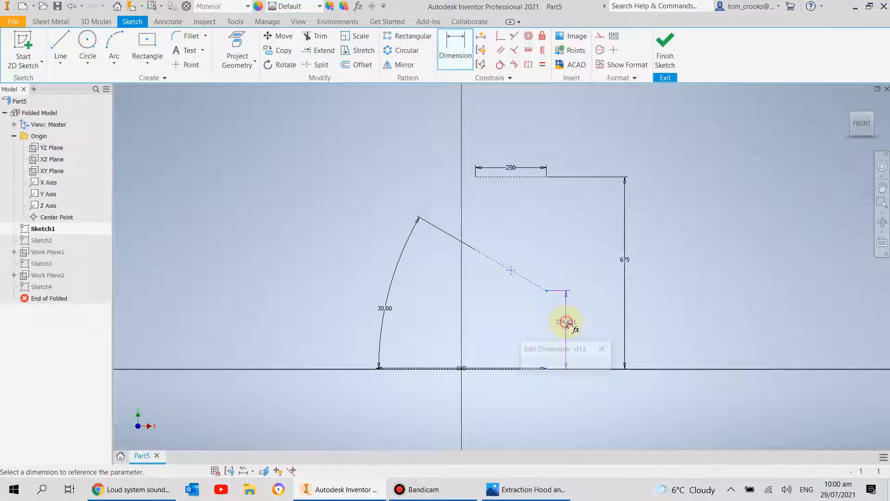
pyautogui.write('2')
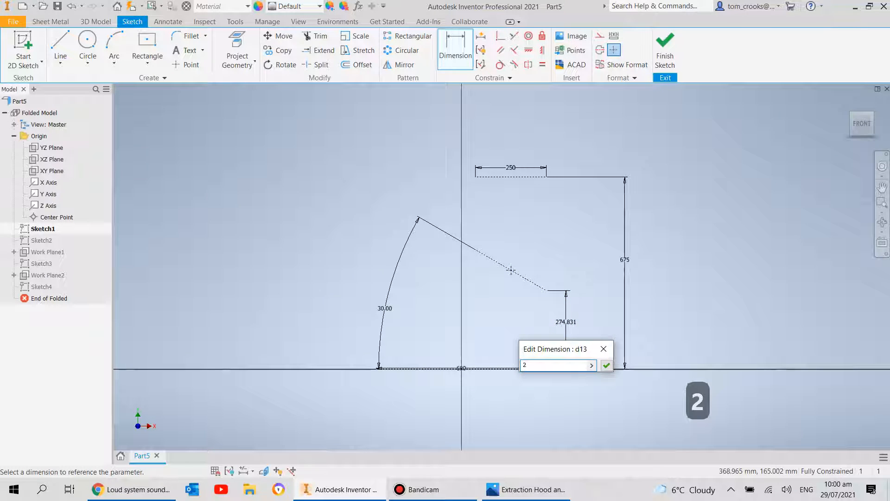
pyautogui.write('75')
pyautogui.press('Return')
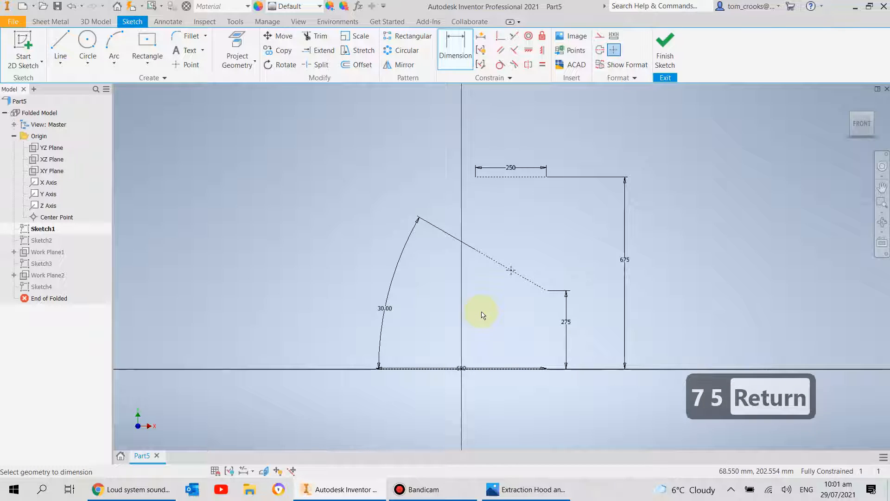
# Step: Undo the 275 mm height dimension and restore the 347 mm midpoint height, checking the heights on the job sheet
pyautogui.hotkey('ctrl', 'z')
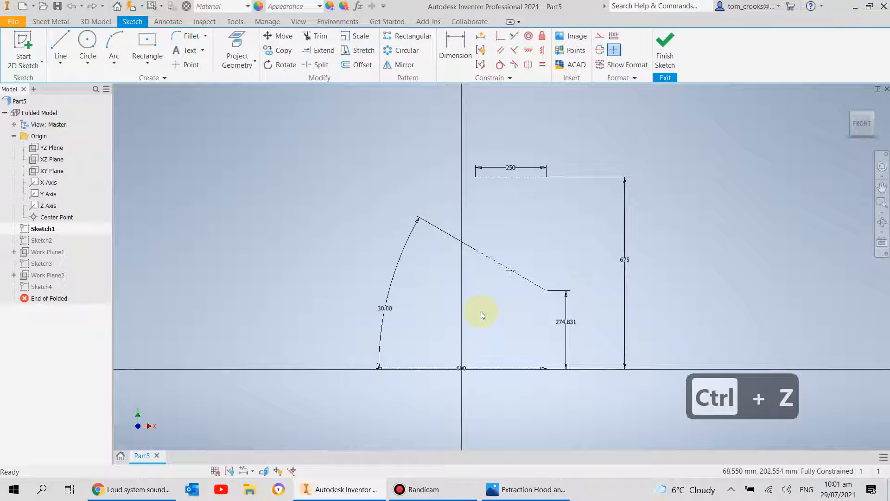
pyautogui.hotkey('ctrl', 'z')
pyautogui.hotkey('ctrl', 'z')
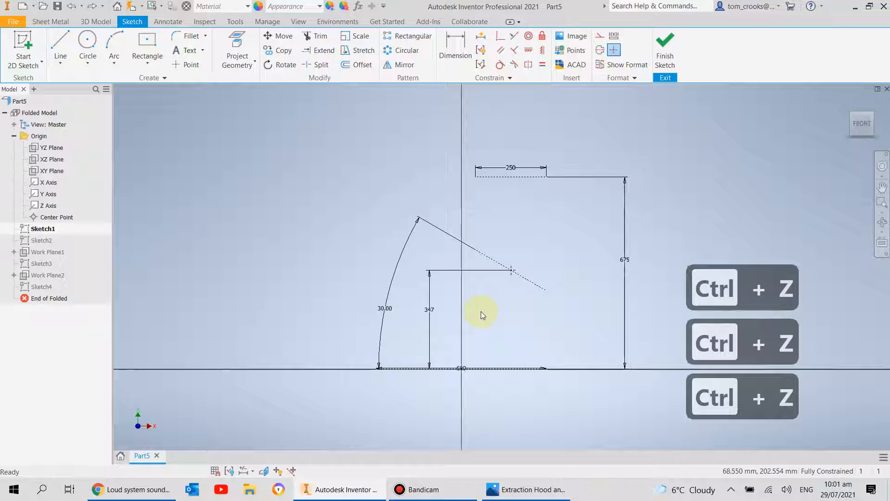
pyautogui.click(521, 488)
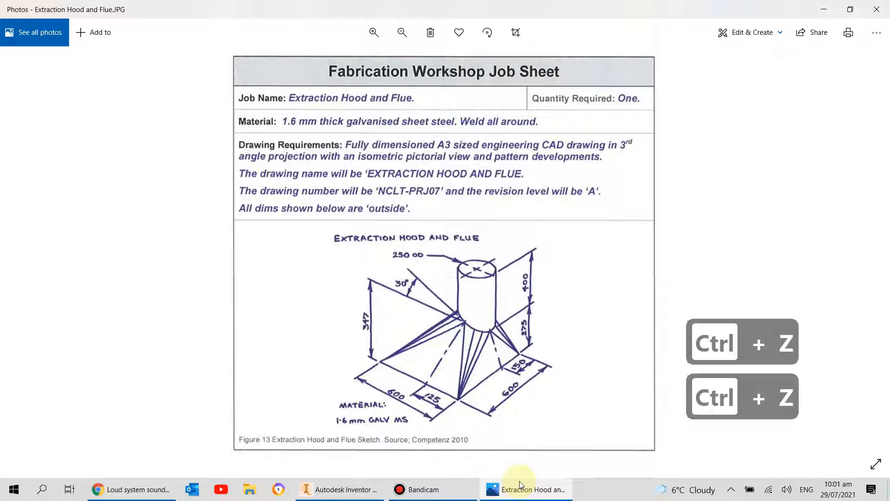
pyautogui.click(340, 489)
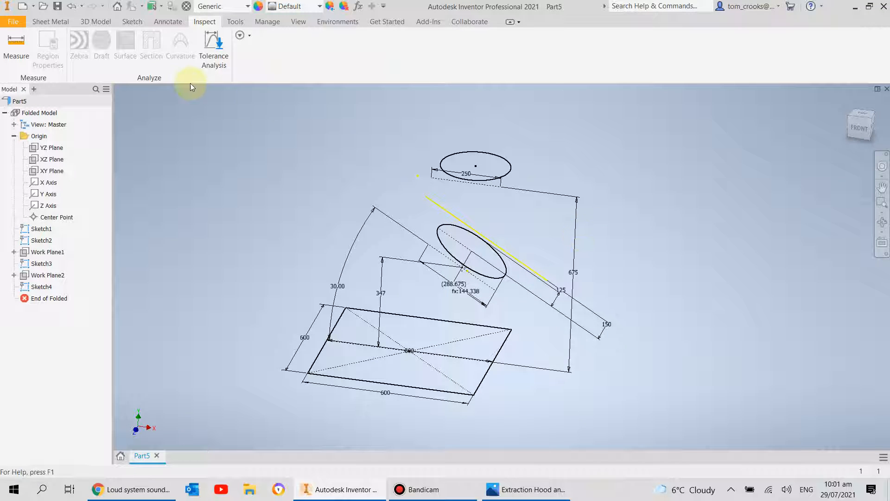
# Step: Save the part as Skeleton in the Extraction Hood and Flue folder
pyautogui.click(12, 22)
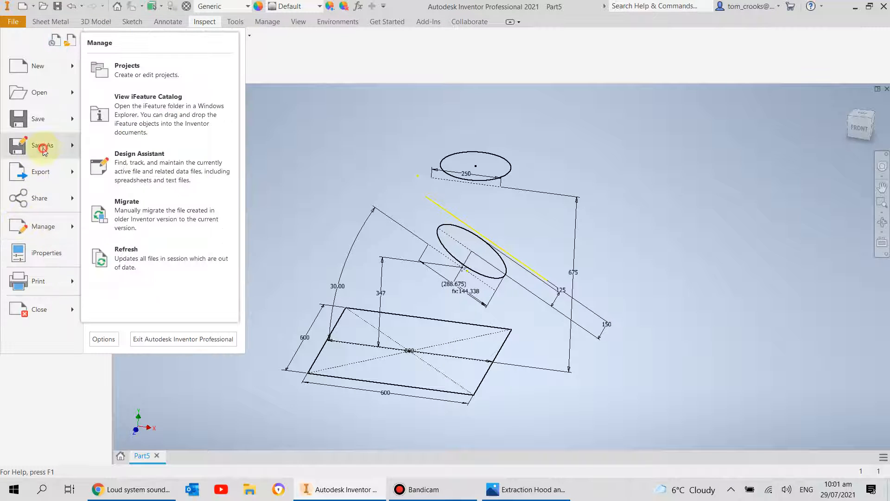
pyautogui.click(41, 145)
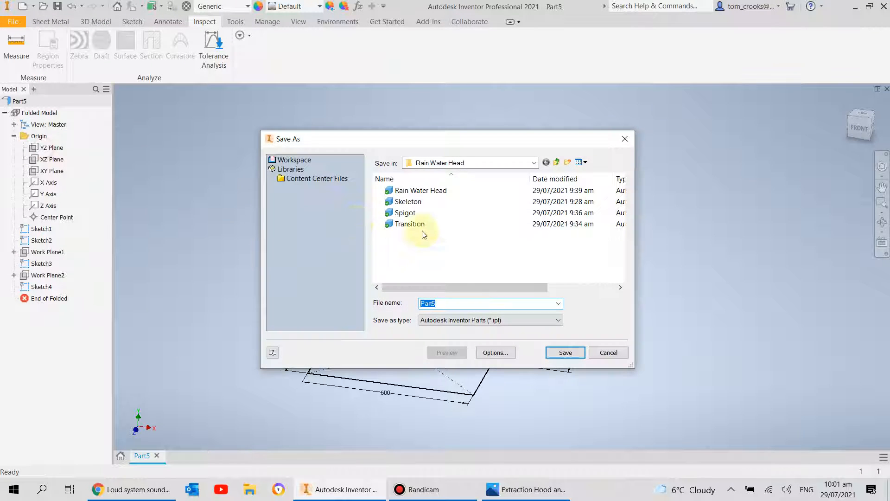
pyautogui.click(557, 161)
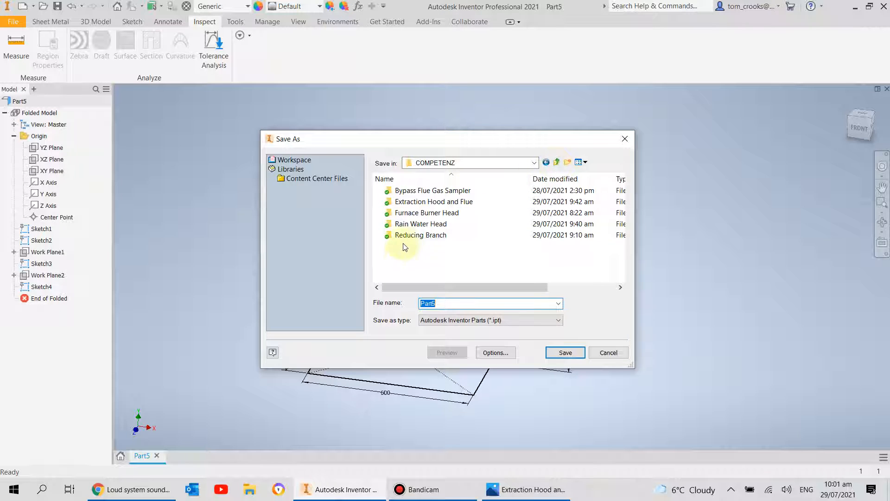
pyautogui.doubleClick(420, 202)
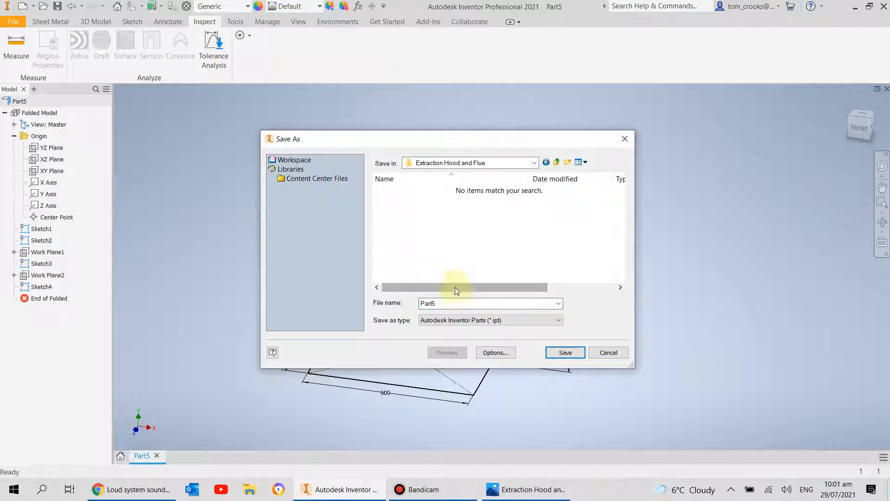
pyautogui.write('S')
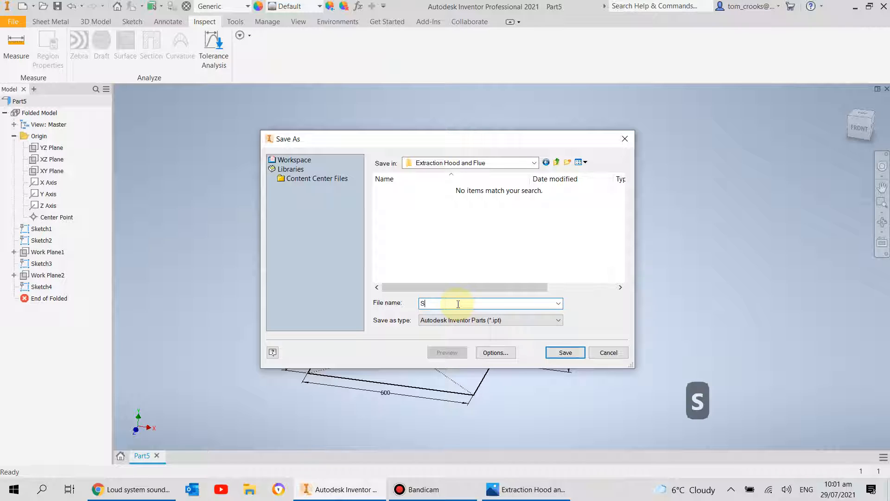
pyautogui.write('kelet')
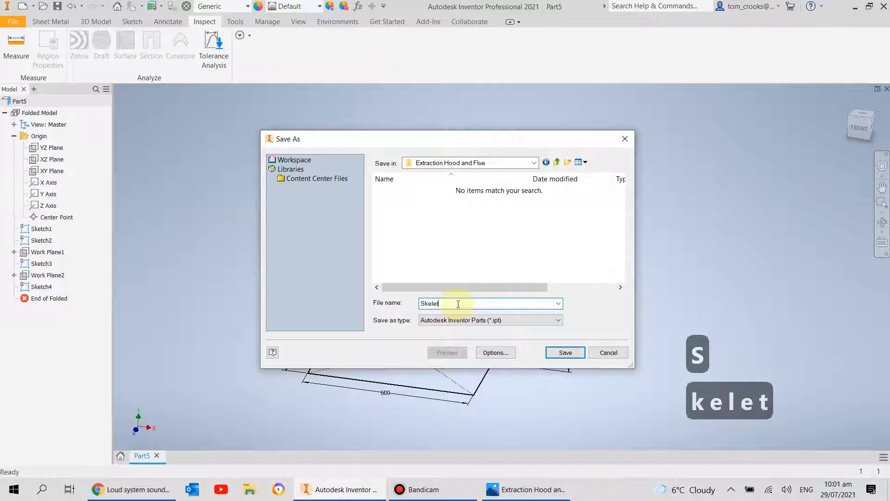
pyautogui.write('on')
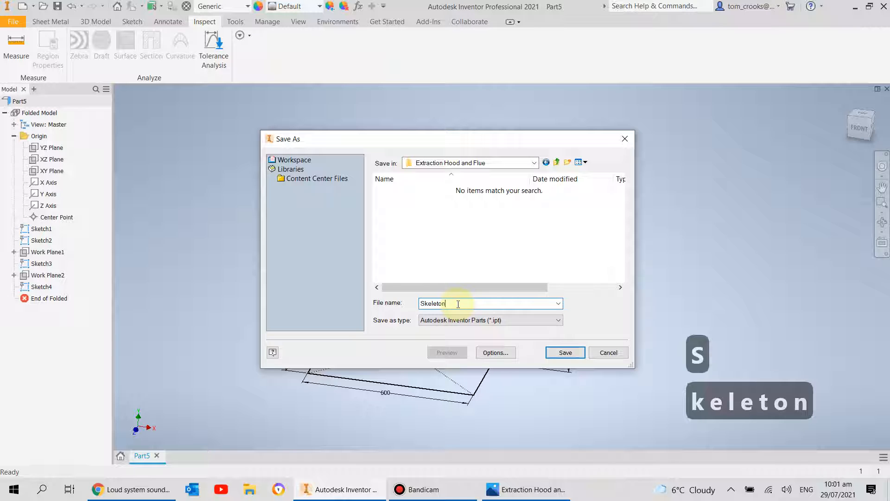
pyautogui.click(564, 354)
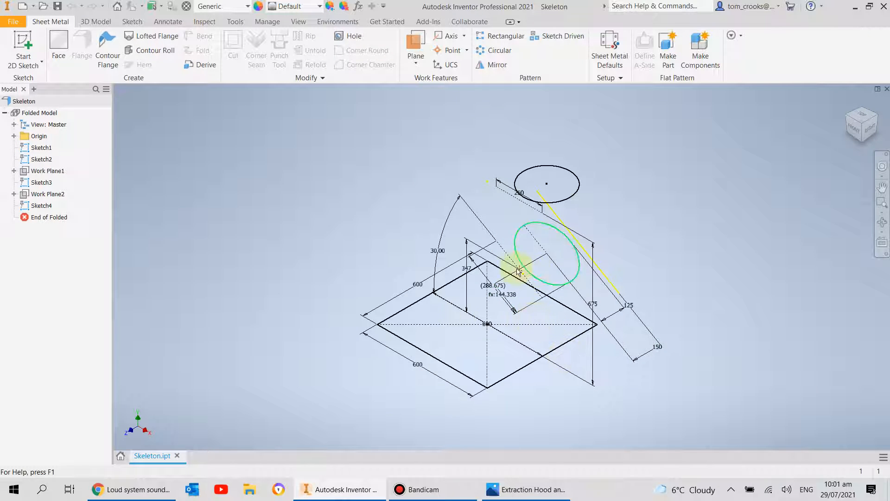
# Step: Set up a lofted flange with the base square and the inclined ellipse as its two profiles
pyautogui.click(504, 491)
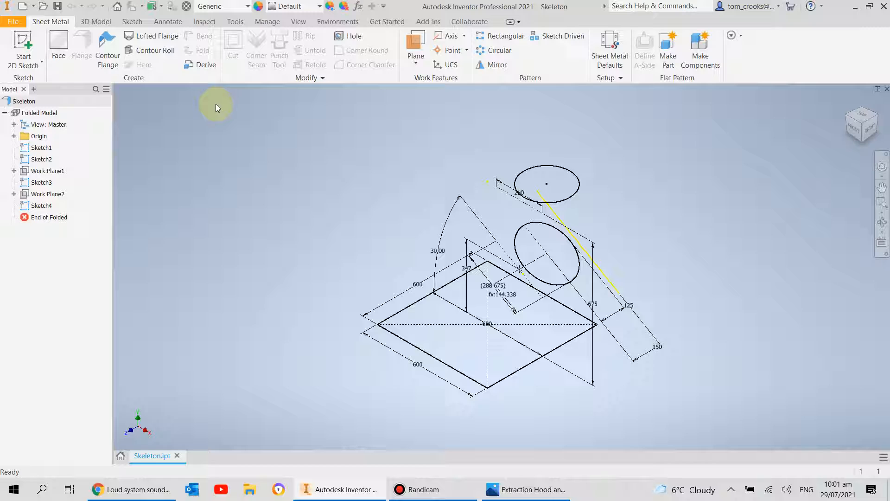
pyautogui.click(162, 37)
pyautogui.click(415, 307)
pyautogui.click(521, 259)
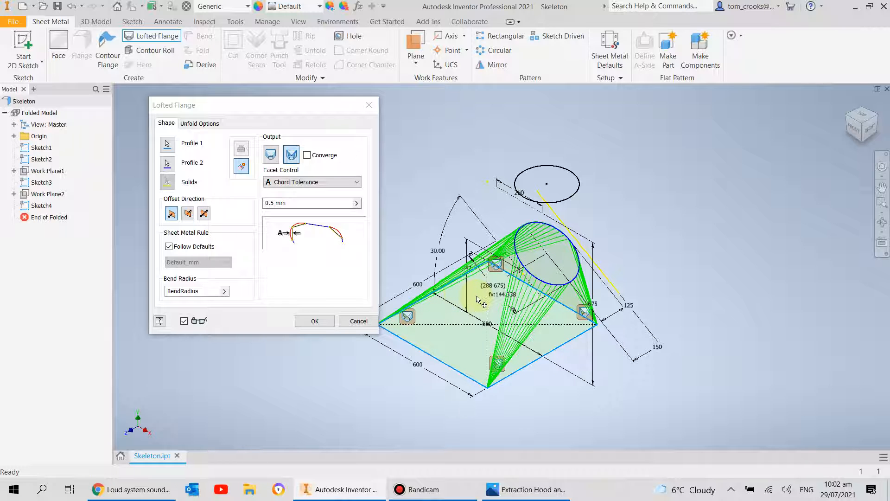
# Step: Flip the lofted flange's offset direction to the other side of the profiles and create the flange
pyautogui.scroll(3, 479, 300)
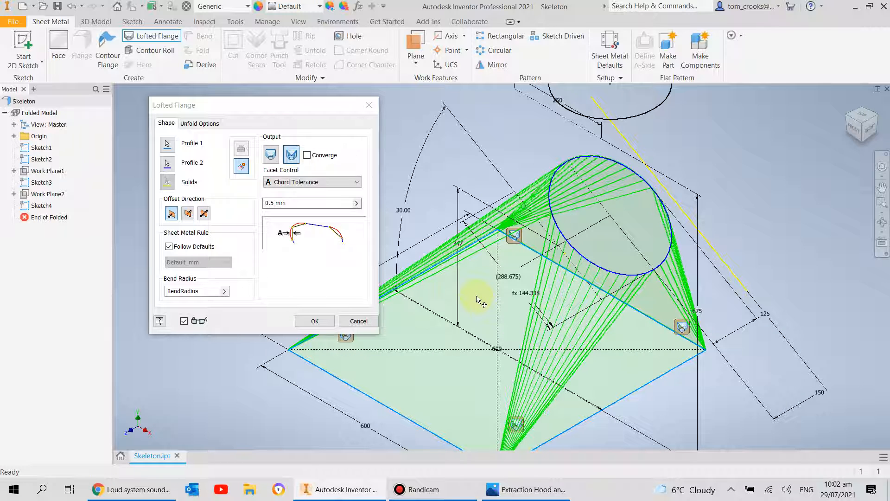
pyautogui.scroll(-3, 479, 301)
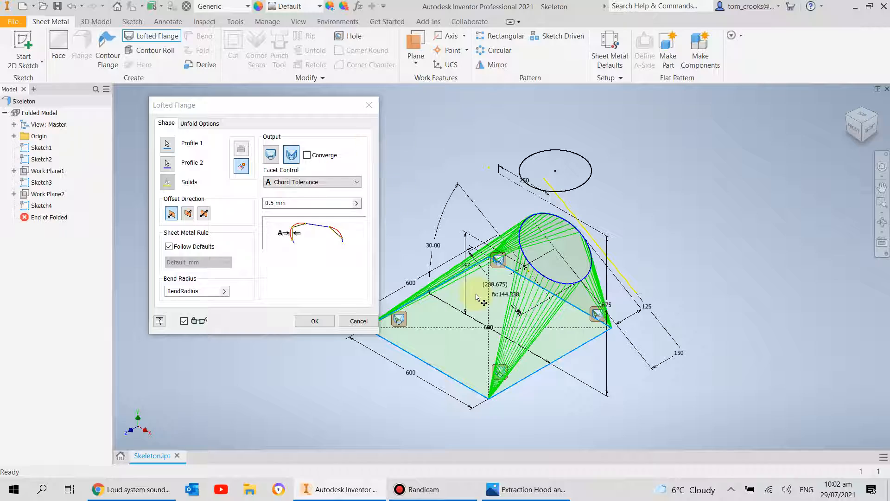
pyautogui.scroll(3, 549, 313)
pyautogui.scroll(-2, 548, 313)
pyautogui.scroll(5, 408, 343)
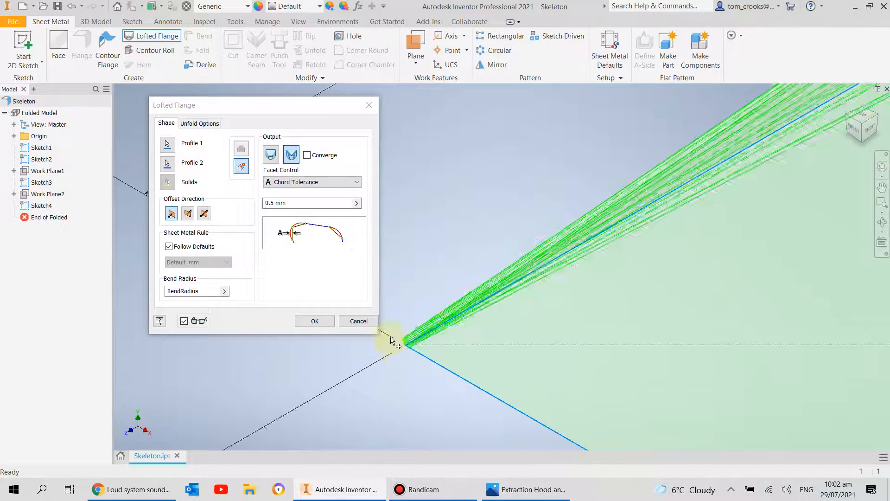
pyautogui.scroll(2, 439, 356)
pyautogui.click(188, 214)
pyautogui.scroll(-8, 464, 225)
pyautogui.moveTo(563, 137); pyautogui.dragTo(497, 181, button='middle')
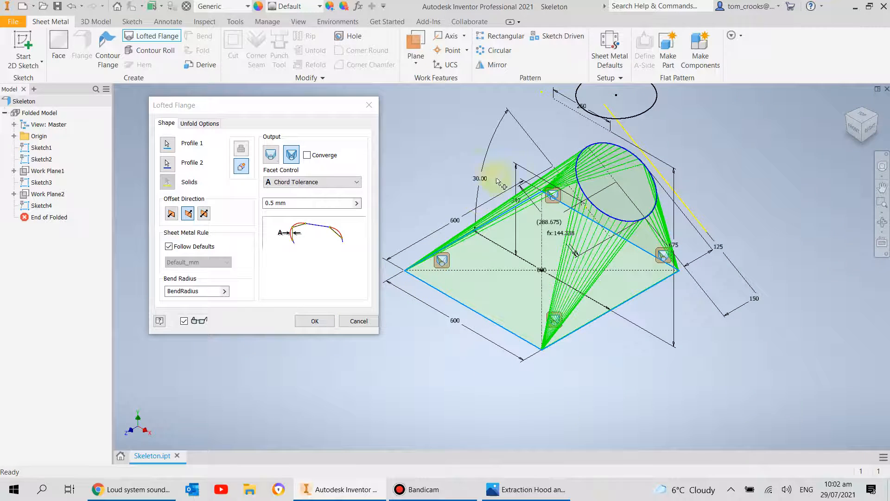
pyautogui.click(314, 321)
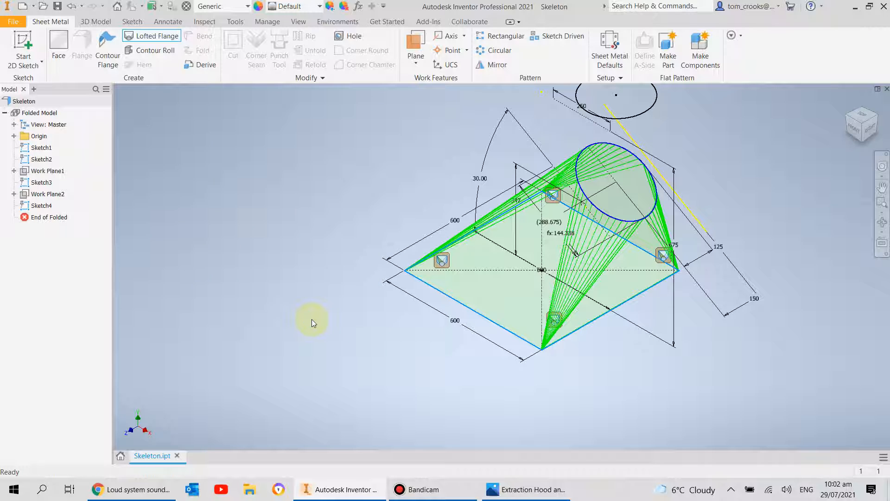
# Step: Hide the dimensioned side-profile sketch and the circle sketch above the lofted hood
pyautogui.moveTo(375, 254); pyautogui.dragTo(255, 291, button='middle')
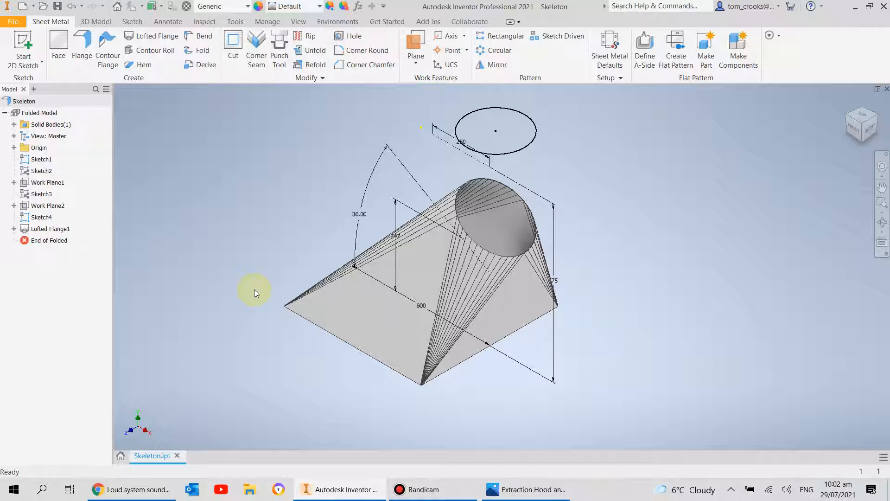
pyautogui.rightClick(41, 159)
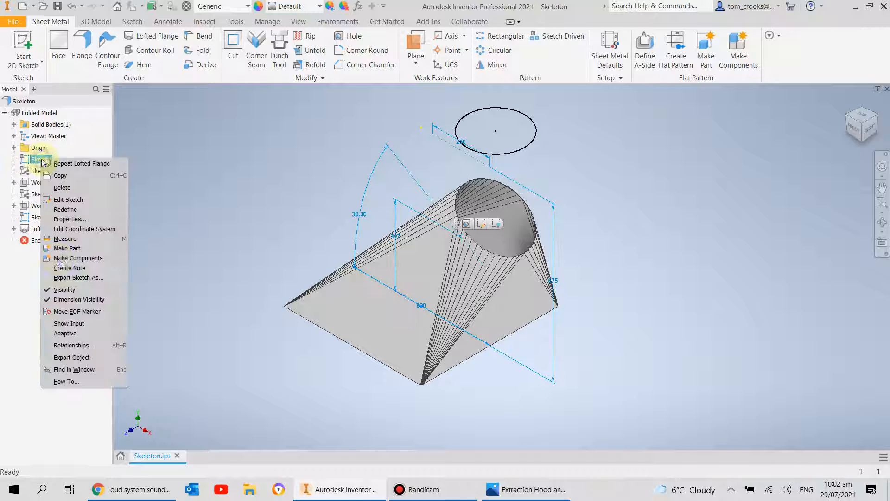
pyautogui.click(64, 289)
# Step: Place a work point at the apex of the right-hand triangular face, where it meets the elliptical opening
pyautogui.scroll(-4, 448, 337)
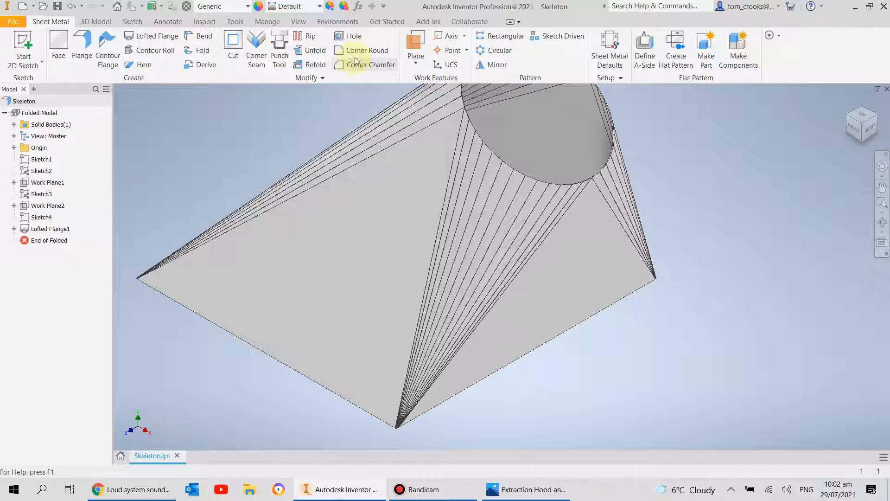
pyautogui.click(441, 52)
pyautogui.scroll(-2, 602, 175)
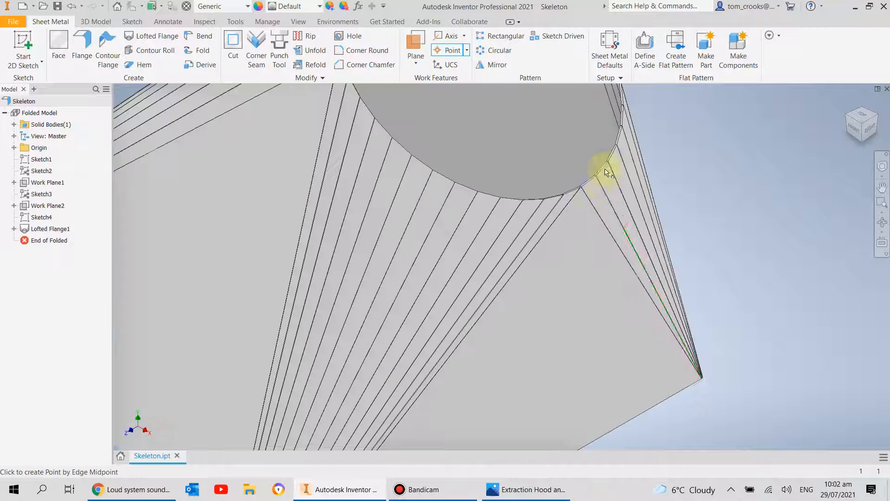
pyautogui.scroll(-2, 580, 194)
pyautogui.click(583, 186)
pyautogui.scroll(6, 583, 185)
pyautogui.click(306, 36)
pyautogui.click(534, 303)
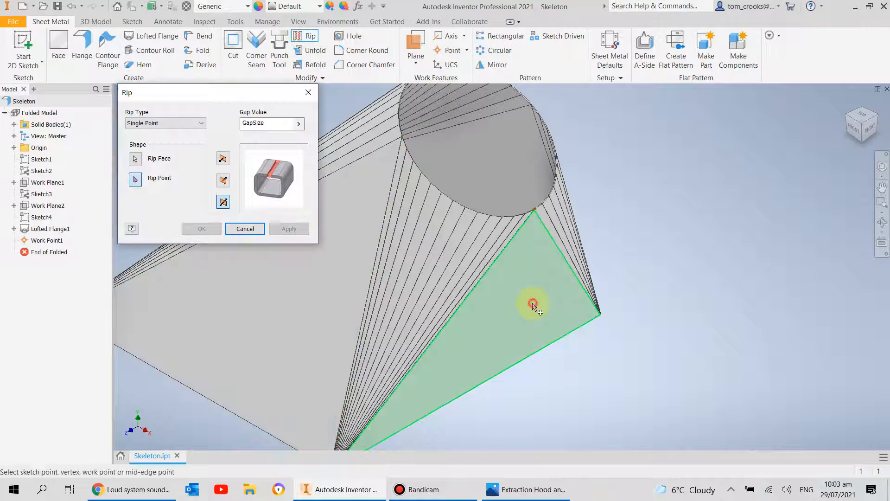
pyautogui.click(534, 210)
pyautogui.scroll(2, 466, 268)
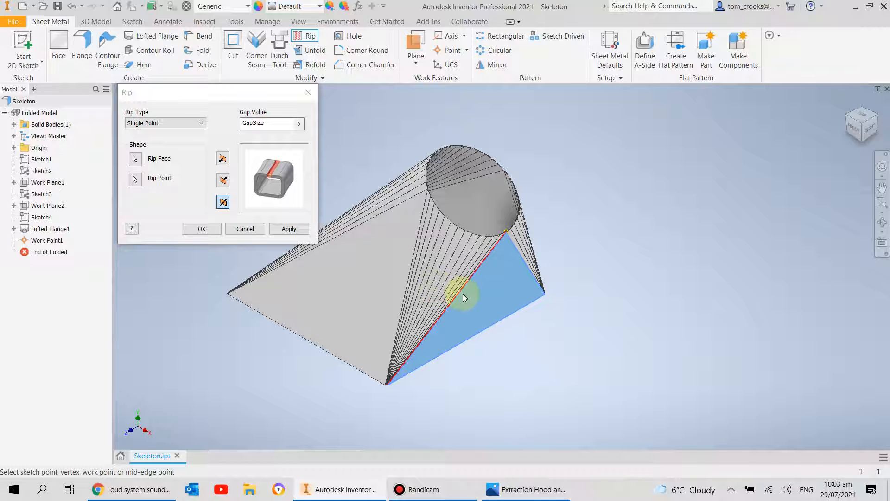
pyautogui.press('`')
pyautogui.press('Escape')
pyautogui.press('Escape')
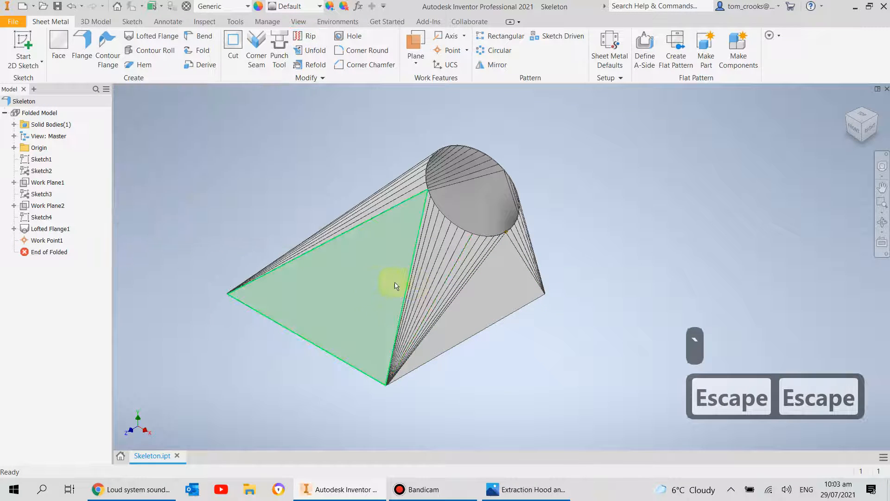
# Step: Start a sketch on the right-hand triangular face, switch to construction linetype and project the geometry at its apex
pyautogui.click(23, 51)
pyautogui.click(514, 297)
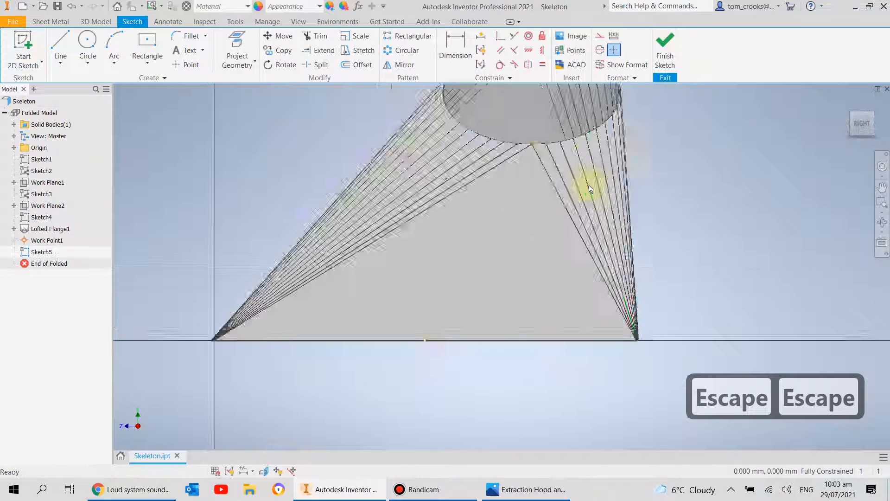
pyautogui.click(600, 36)
pyautogui.click(56, 48)
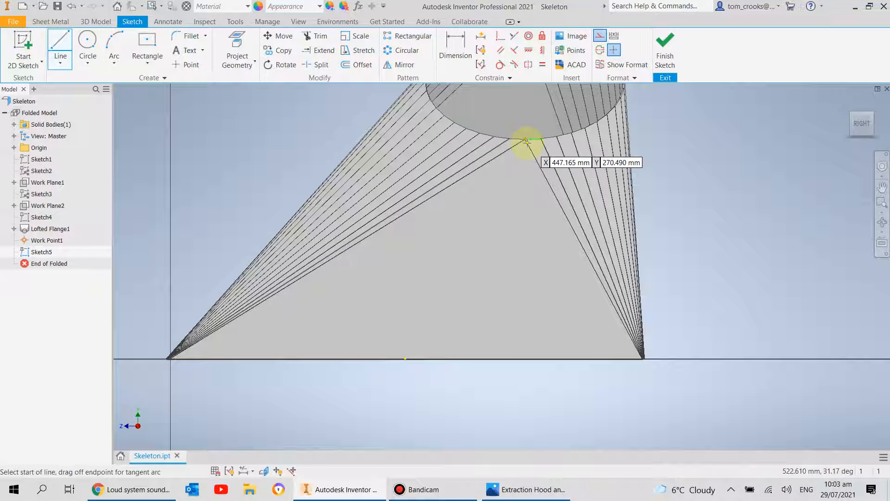
pyautogui.scroll(4, 525, 142)
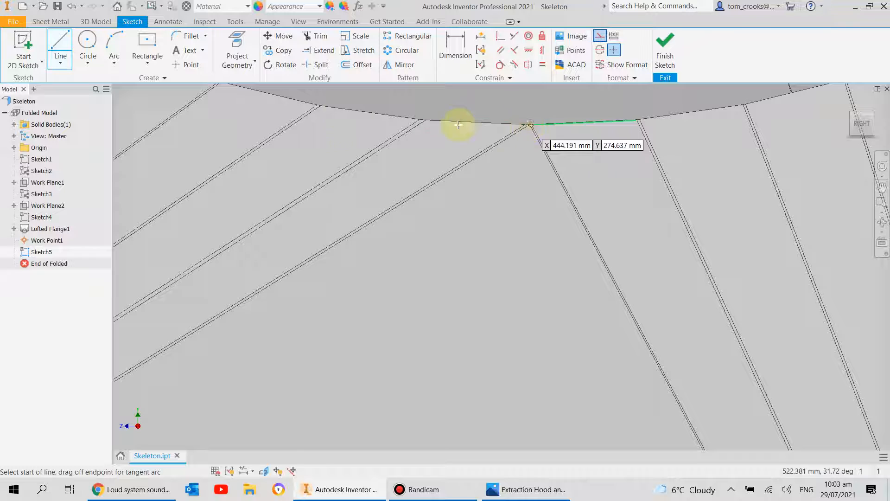
pyautogui.click(240, 42)
pyautogui.click(529, 125)
# Step: Draw a vertical construction line about 260 mm long from the projected apex down to just short of the base edge
pyautogui.click(60, 46)
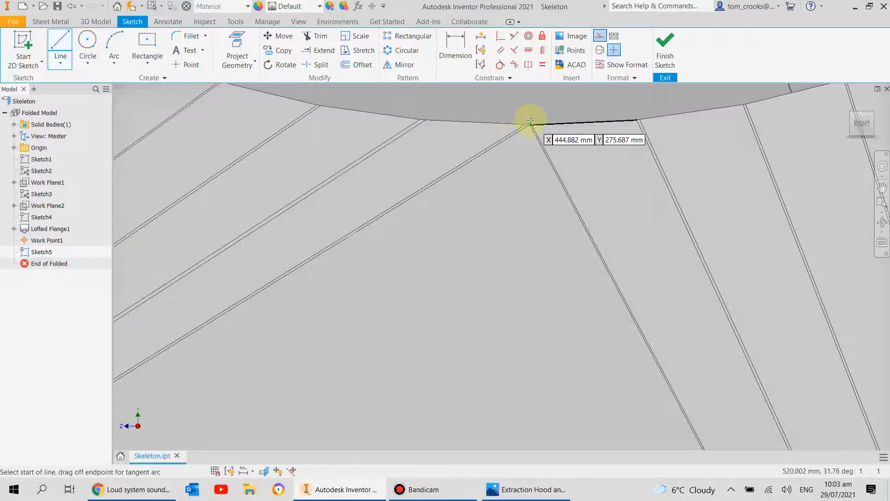
pyautogui.scroll(2, 529, 132)
pyautogui.click(528, 136)
pyautogui.scroll(-5, 529, 136)
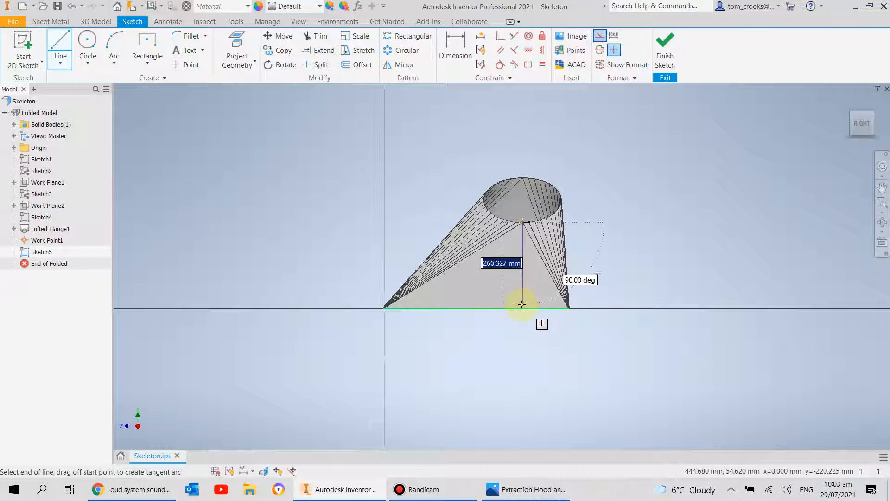
pyautogui.click(521, 305)
pyautogui.scroll(4, 541, 324)
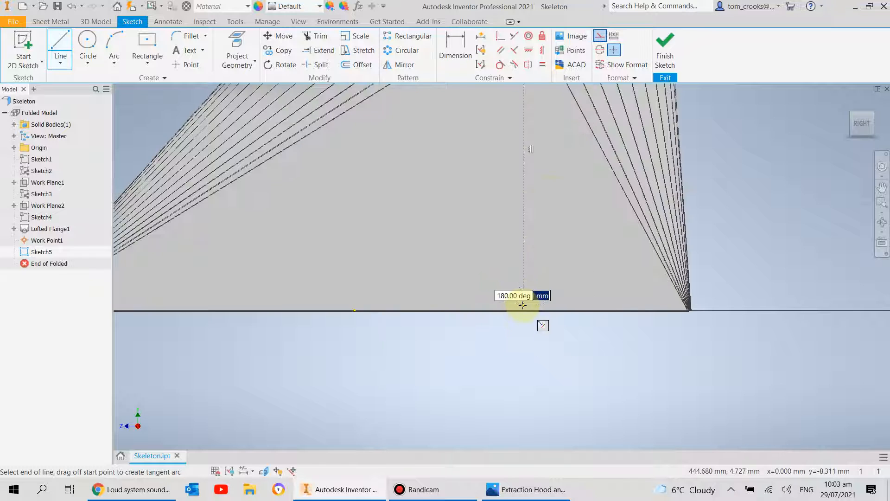
pyautogui.press('Escape')
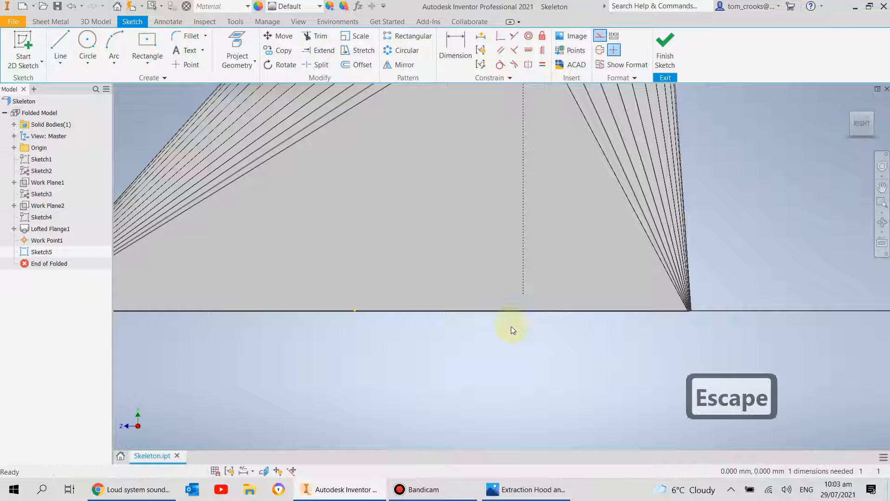
# Step: Constrain the construction line's lower end horizontal to the base edge midpoint, finish the sketch and place a work point at that end
pyautogui.click(529, 50)
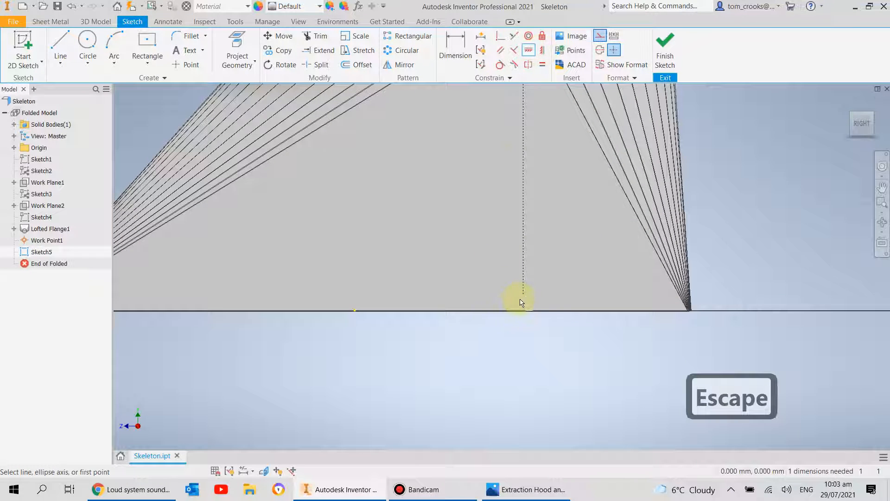
pyautogui.click(525, 297)
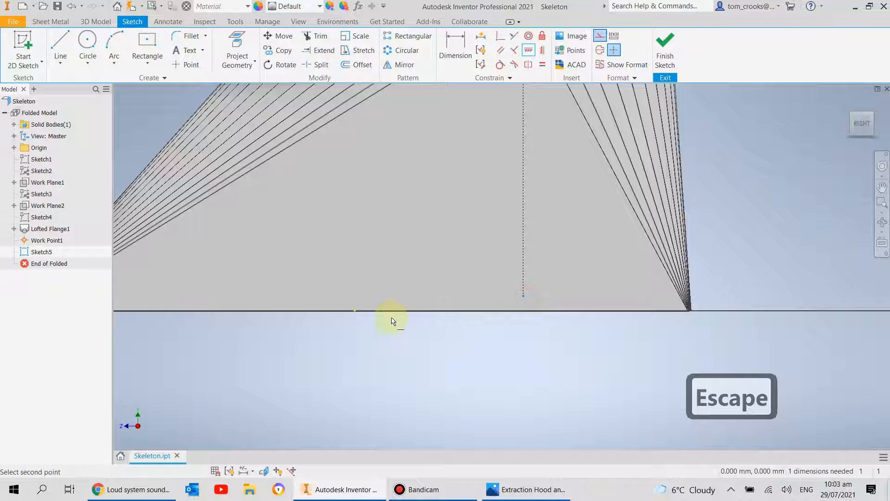
pyautogui.click(355, 311)
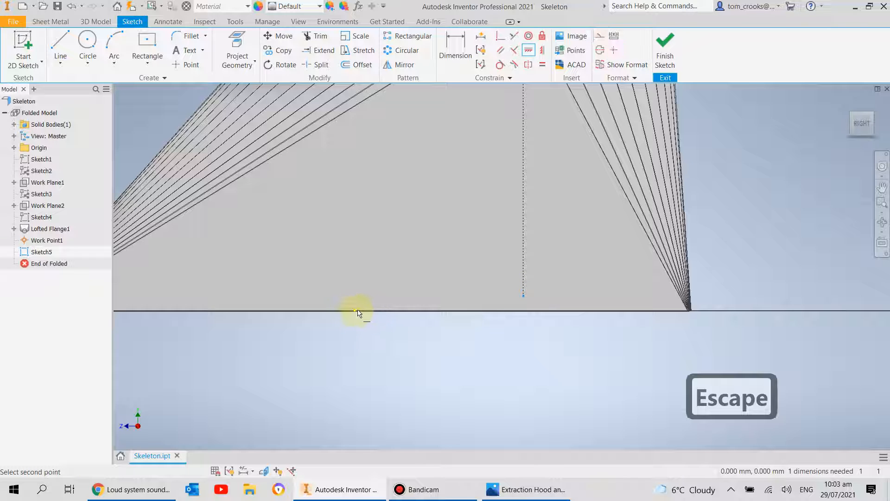
pyautogui.click(665, 55)
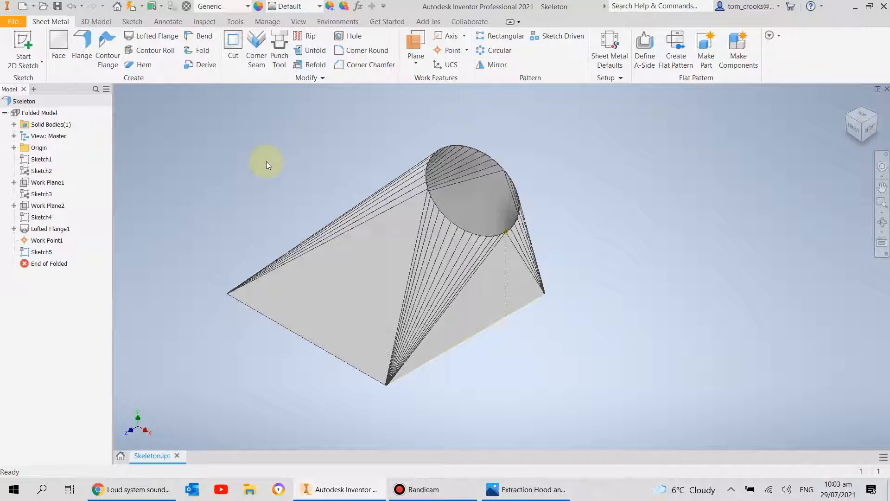
pyautogui.click(448, 50)
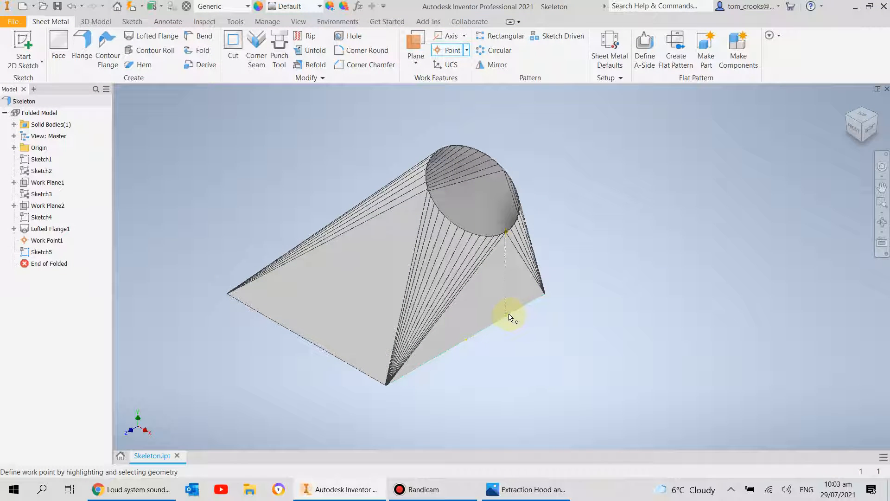
pyautogui.click(508, 317)
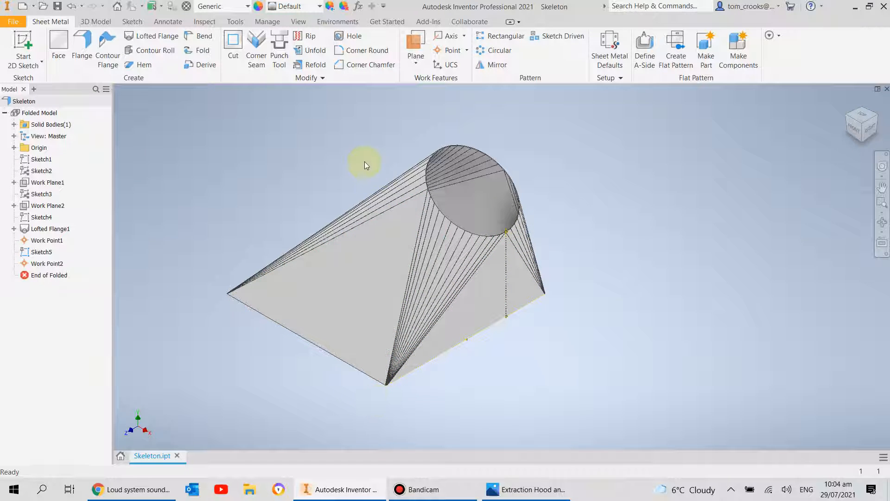
# Step: Set up a Point to Point rip on the triangular face, from the apex to the work point on the base edge
pyautogui.click(310, 36)
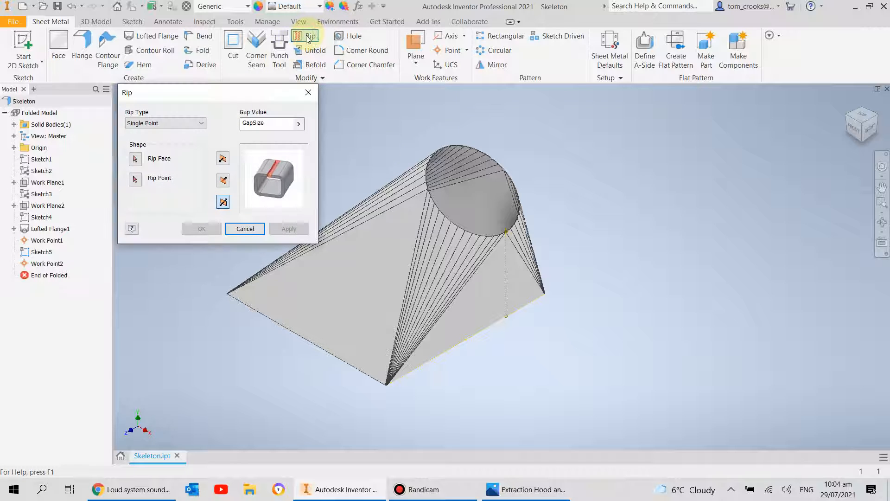
pyautogui.click(188, 125)
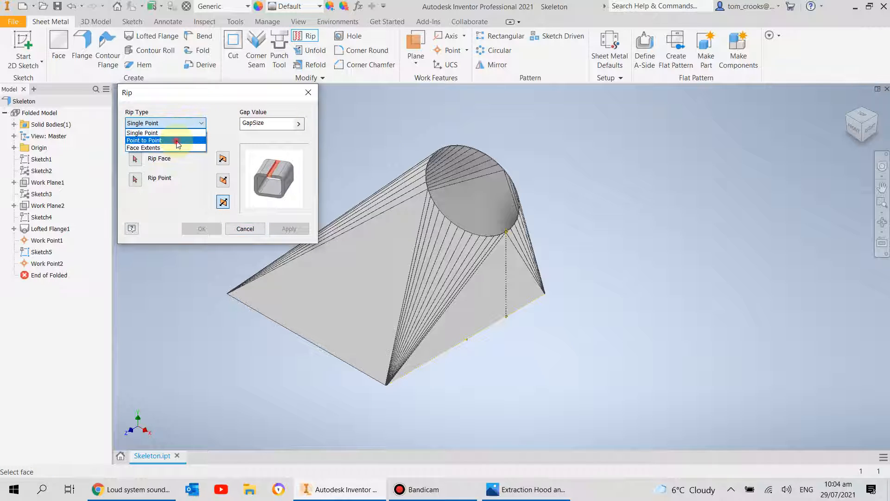
pyautogui.click(167, 133)
pyautogui.click(499, 301)
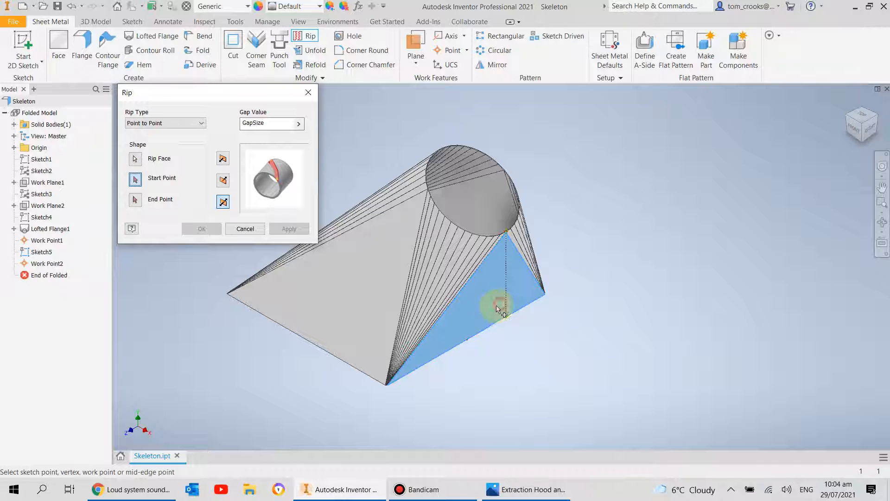
pyautogui.scroll(2, 508, 235)
pyautogui.click(500, 227)
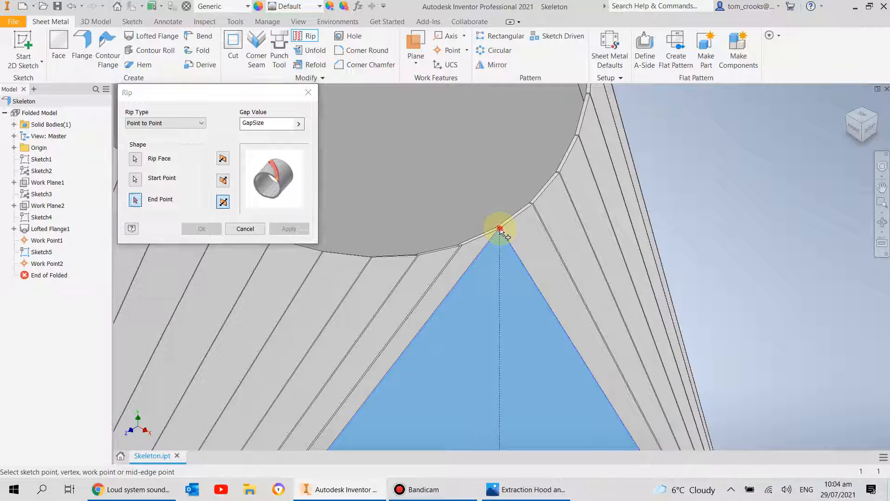
pyautogui.scroll(-3, 500, 228)
pyautogui.click(500, 426)
# Step: Set the rip's gap value to 0.1 and create the rip
pyautogui.scroll(-4, 500, 418)
pyautogui.doubleClick(264, 123)
pyautogui.write('0.1')
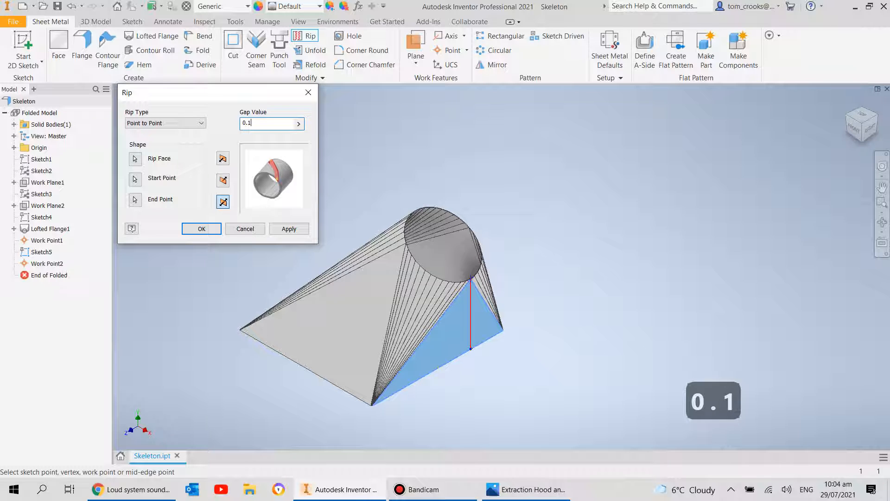
pyautogui.press('Return')
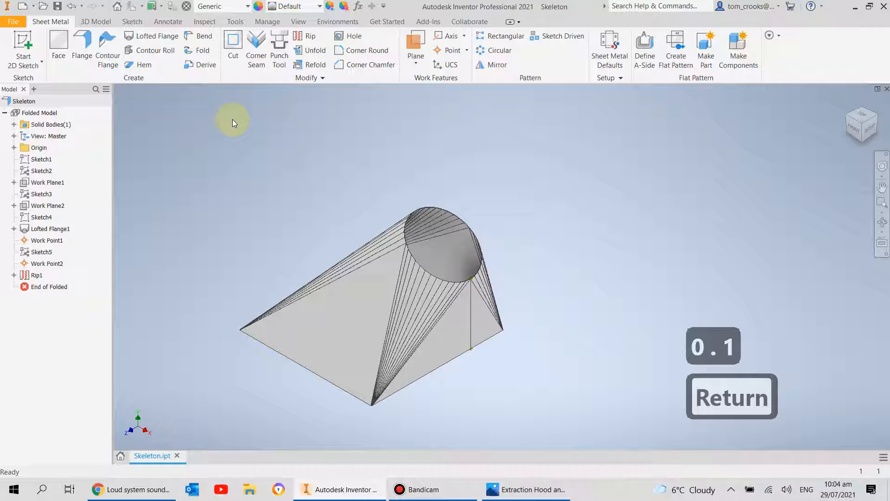
# Step: Hide the two work points at the ends of the rip
pyautogui.rightClick(51, 243)
pyautogui.click(84, 320)
pyautogui.rightClick(50, 264)
pyautogui.click(84, 342)
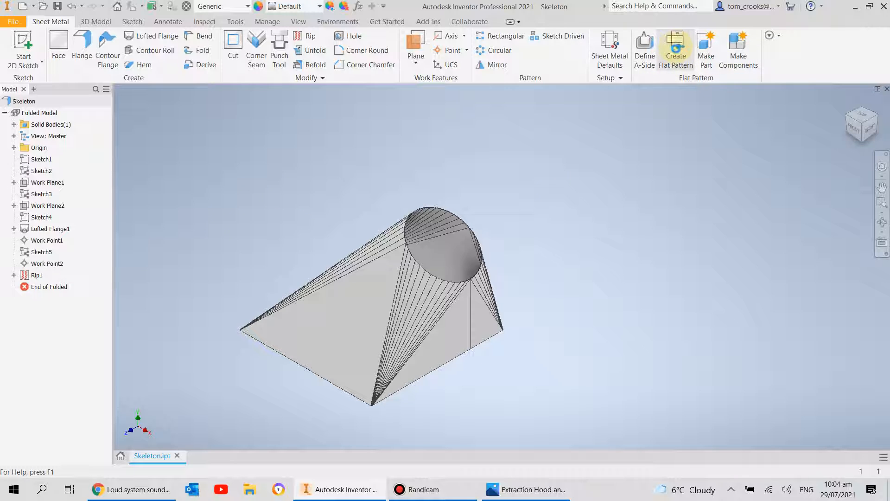
# Step: Create the hood's flat pattern, return to the folded model and collapse its feature tree
pyautogui.click(684, 61)
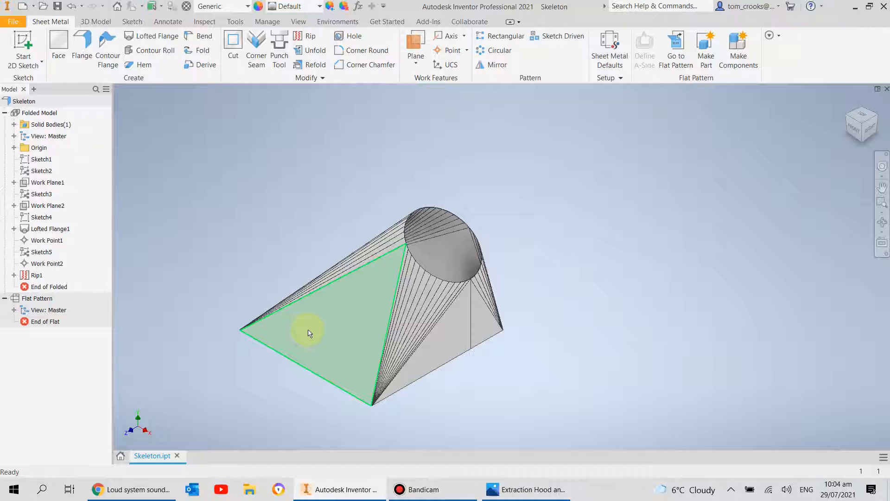
pyautogui.moveTo(324, 347)
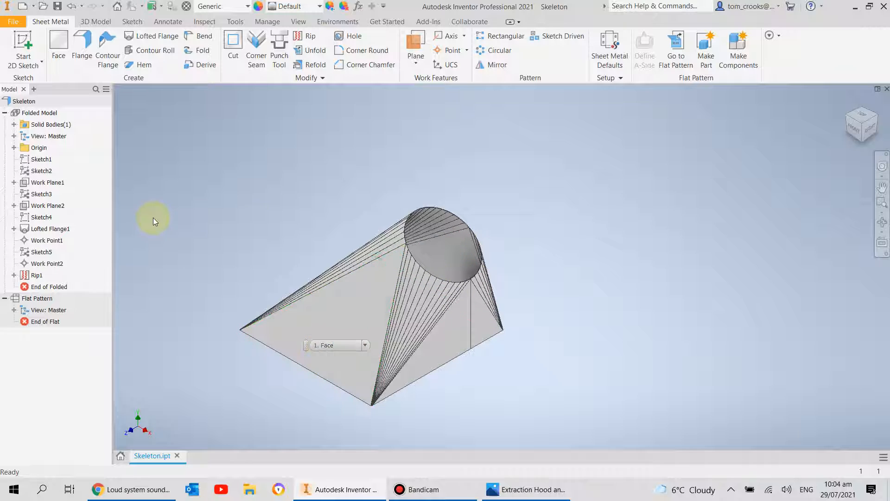
pyautogui.click(4, 112)
# Step: Save the part under the new name Transition in the Extraction Hood and Flue folder
pyautogui.click(21, 101)
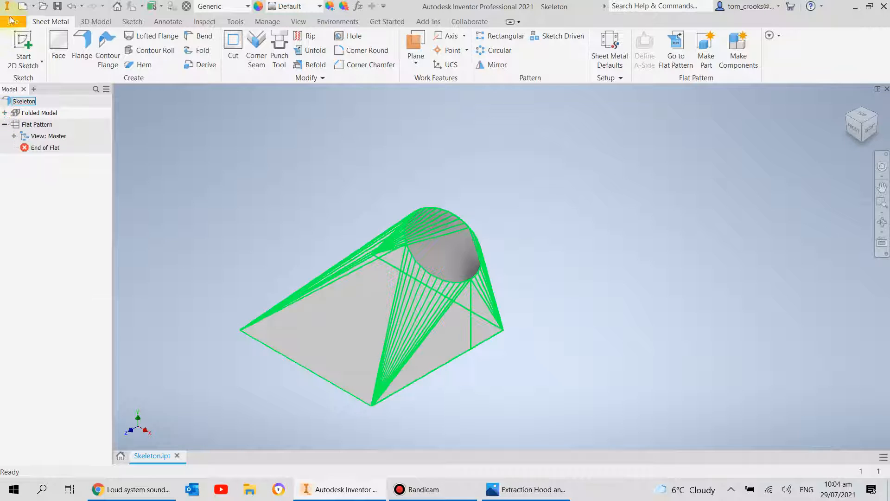
pyautogui.click(13, 21)
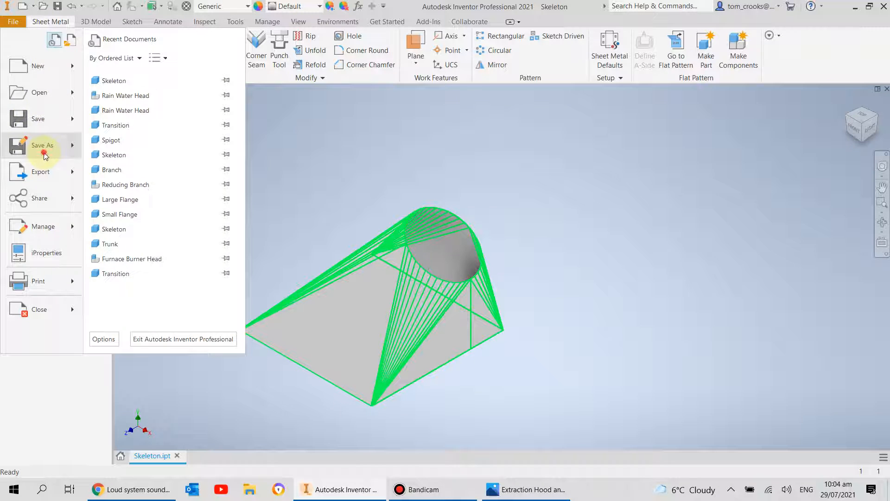
pyautogui.click(13, 144)
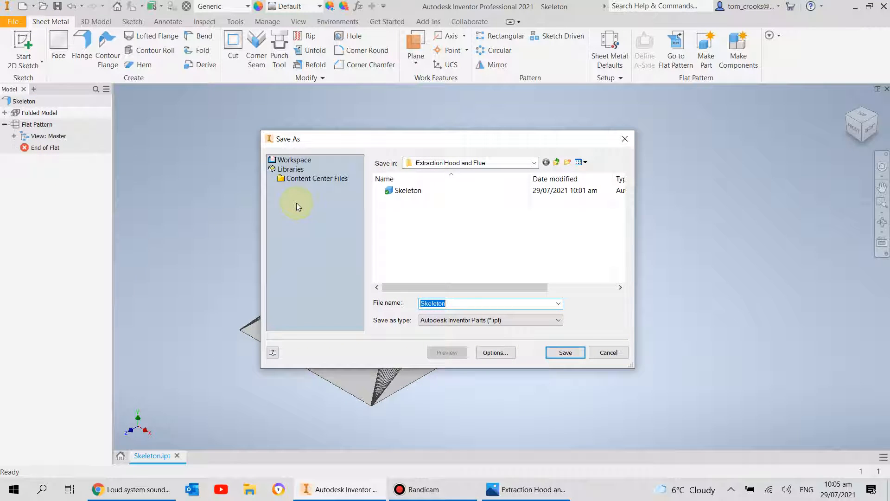
pyautogui.write('Transition')
pyautogui.click(556, 358)
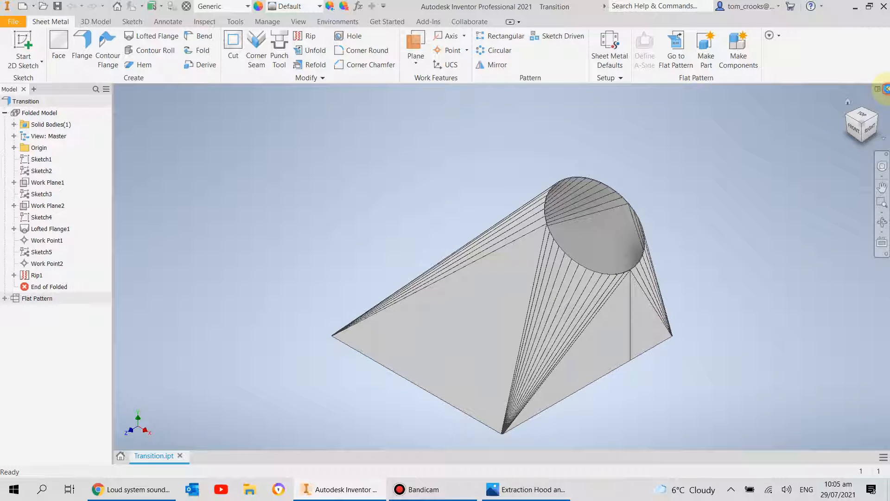
# Step: Close the Transition part and open the Skeleton part from the Extraction Hood and Flue folder
pyautogui.click(887, 89)
pyautogui.click(40, 45)
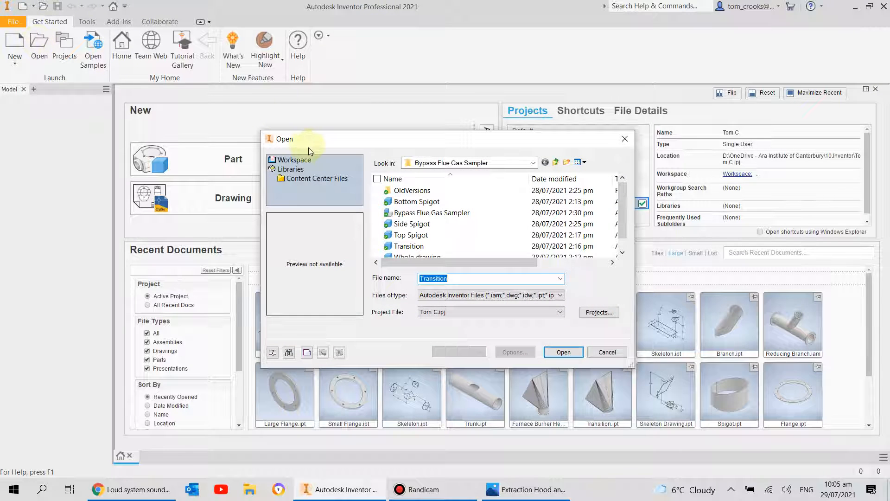
pyautogui.click(557, 162)
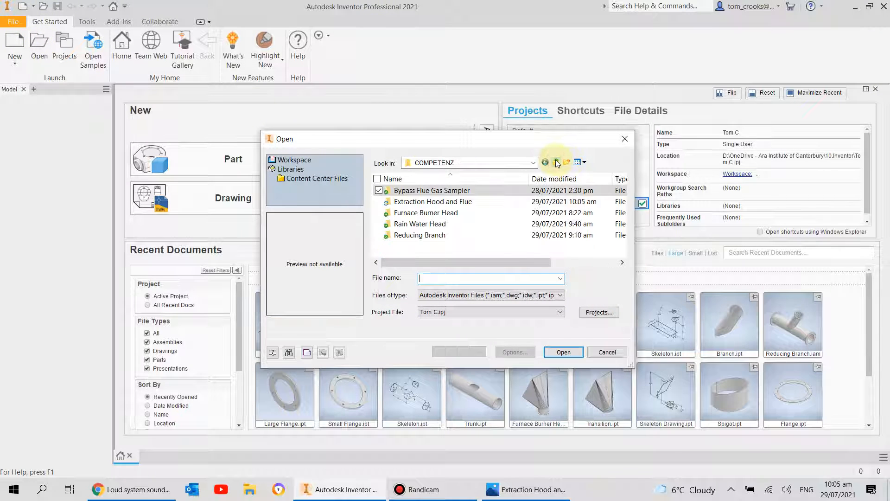
pyautogui.click(411, 203)
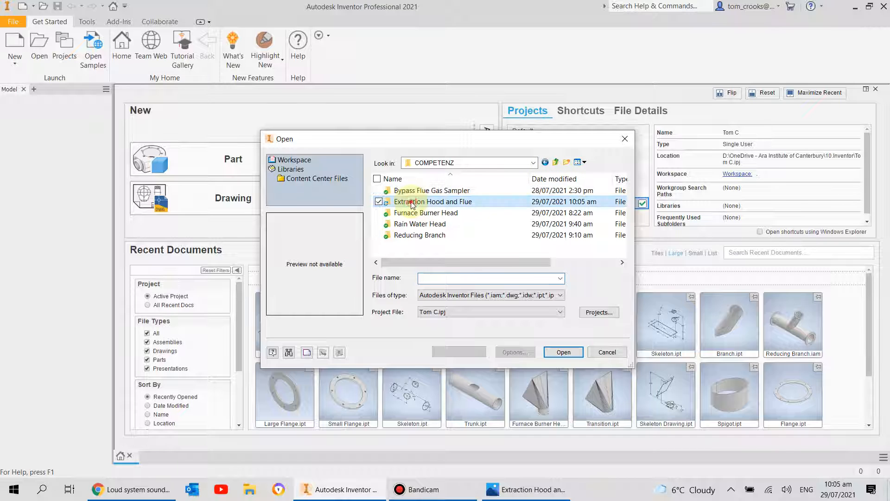
pyautogui.doubleClick(411, 204)
pyautogui.doubleClick(407, 191)
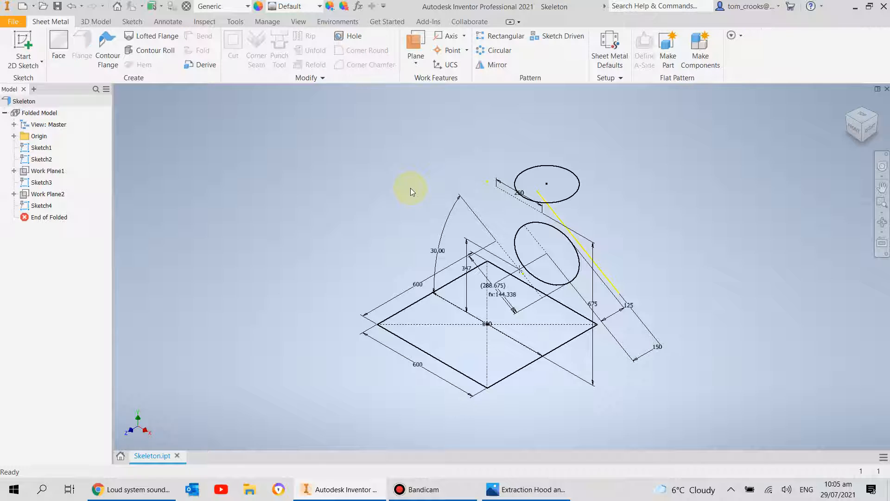
# Step: Create a die-formed Lofted Flange between the upper circle and the inclined profile below it, with the offset direction flipped
pyautogui.click(145, 38)
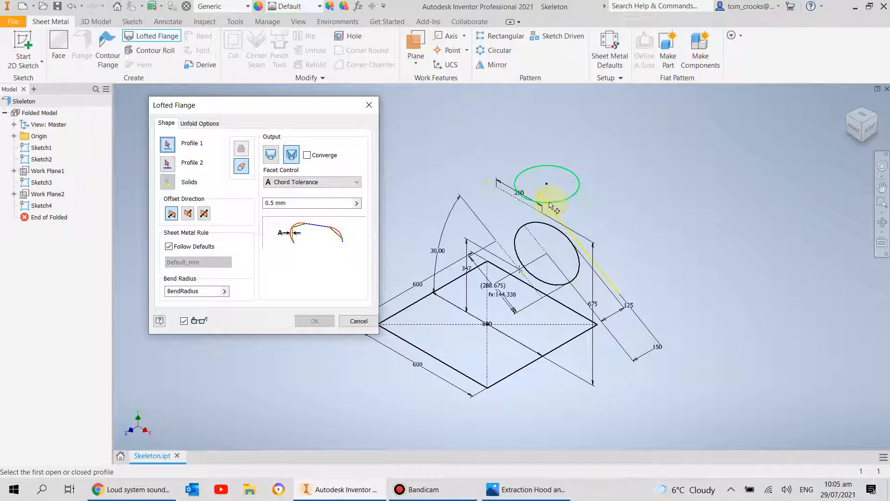
pyautogui.click(555, 205)
pyautogui.click(521, 243)
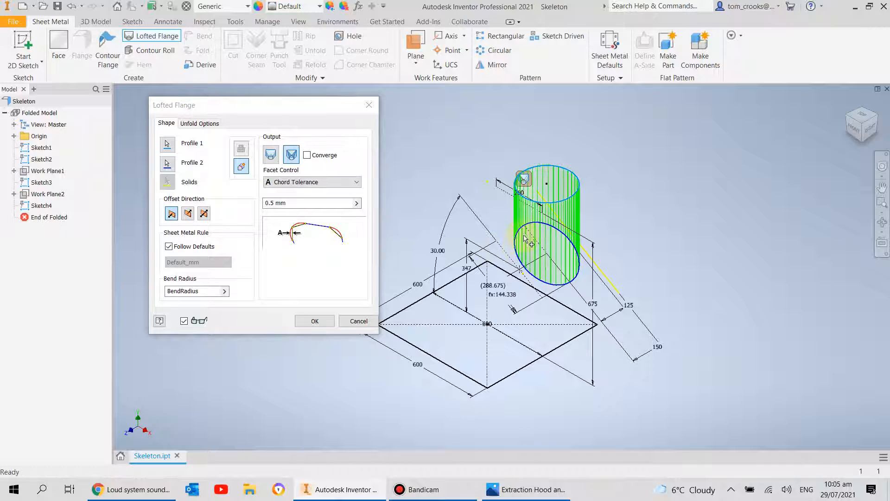
pyautogui.scroll(3, 523, 240)
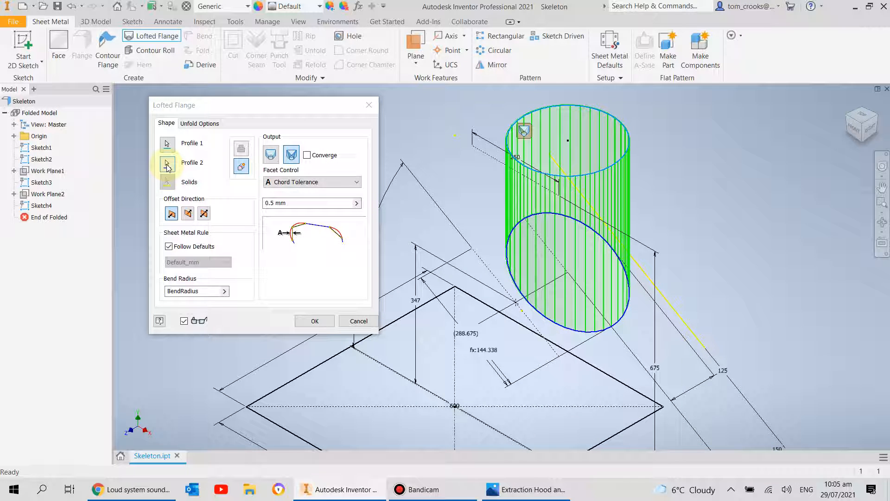
pyautogui.click(273, 154)
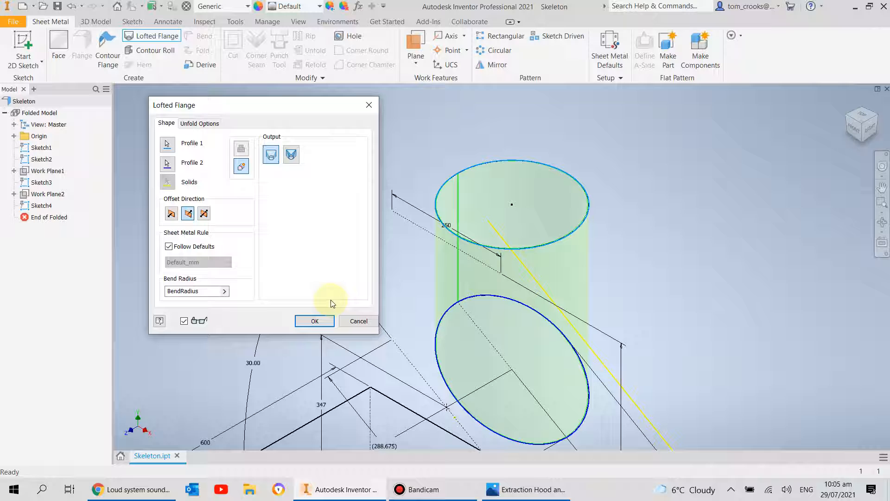
pyautogui.click(315, 321)
# Step: Set up a single-point Rip on the cylinder's face at the seam's upper end and open its gap value for editing
pyautogui.scroll(-3, 362, 269)
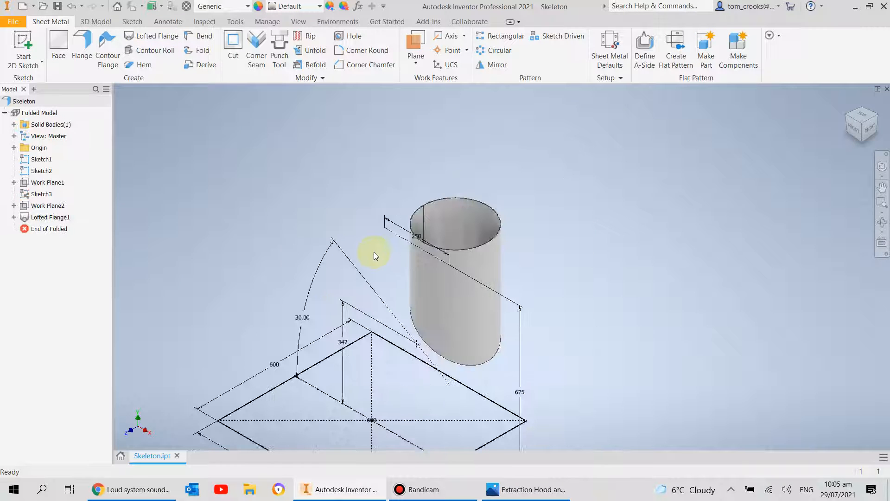
pyautogui.scroll(-5, 374, 252)
pyautogui.press('F4')
pyautogui.moveTo(333, 257); pyautogui.dragTo(425, 218)
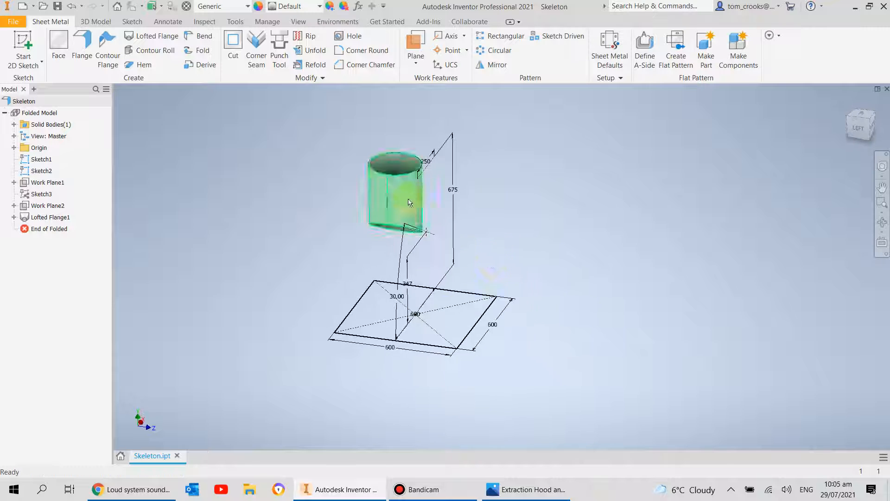
pyautogui.scroll(4, 425, 218)
pyautogui.scroll(-2, 355, 167)
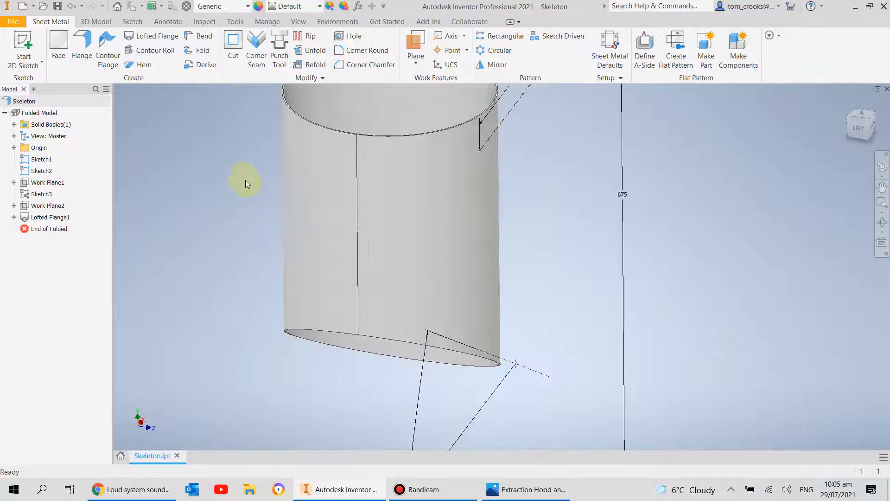
pyautogui.moveTo(244, 181); pyautogui.dragTo(272, 228, button='middle')
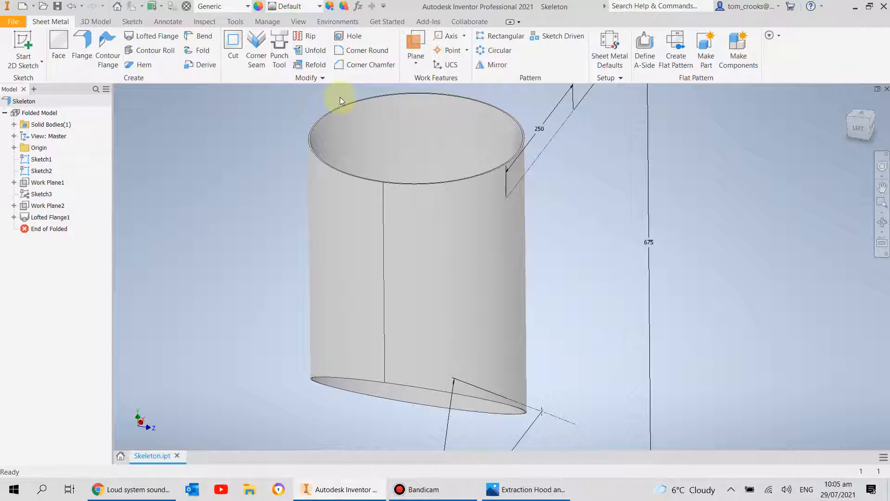
pyautogui.click(307, 36)
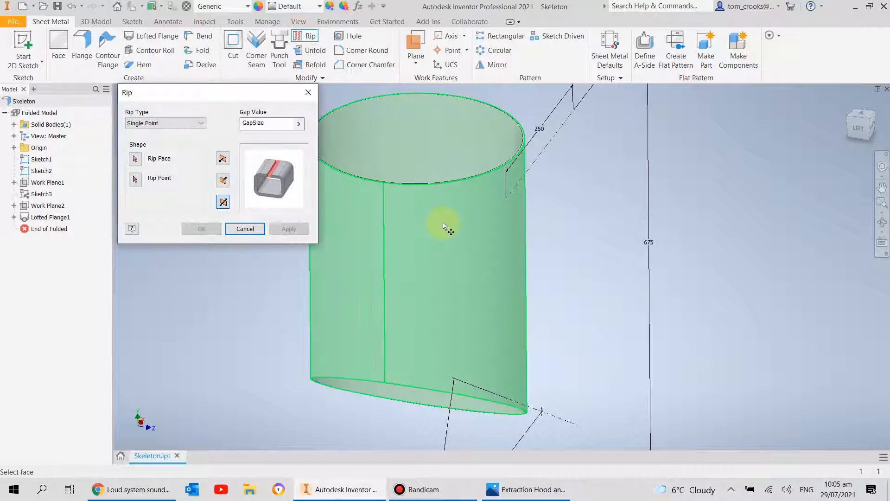
pyautogui.click(444, 226)
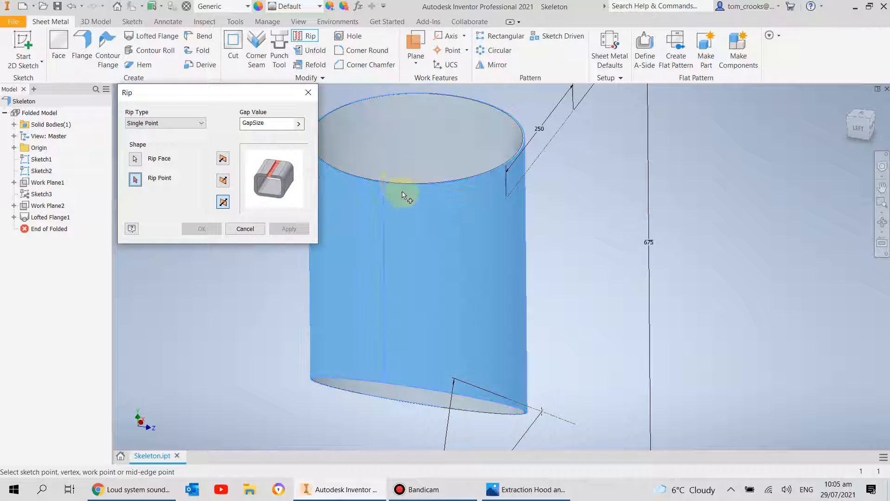
pyautogui.click(379, 185)
pyautogui.click(266, 122)
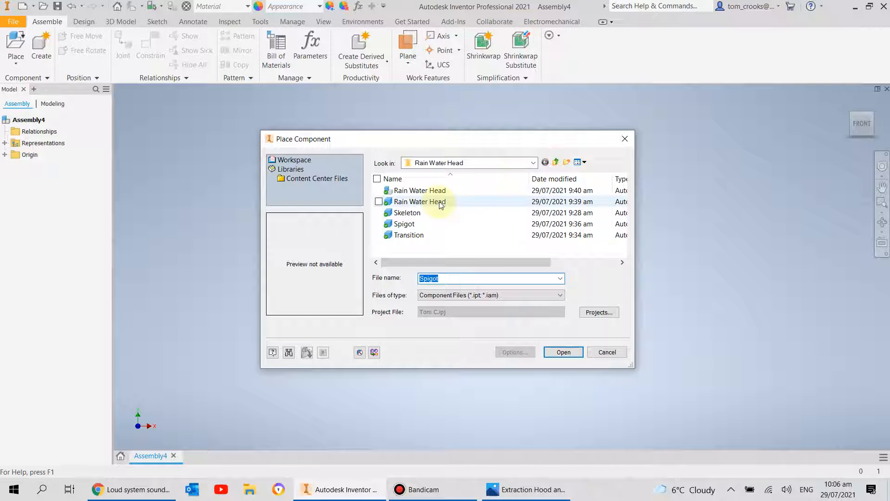
# Step: Place one Transition part from the Extraction Hood and Flue folder into the new assembly
pyautogui.click(555, 162)
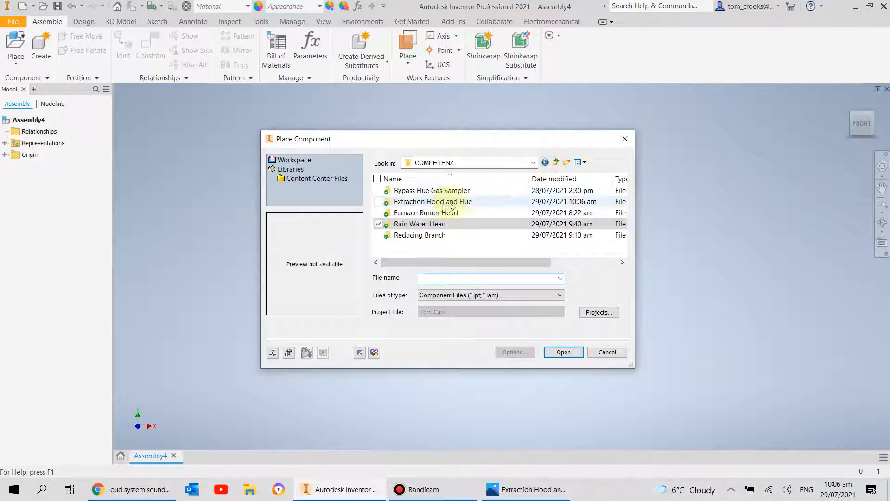
pyautogui.doubleClick(411, 202)
pyautogui.click(384, 255)
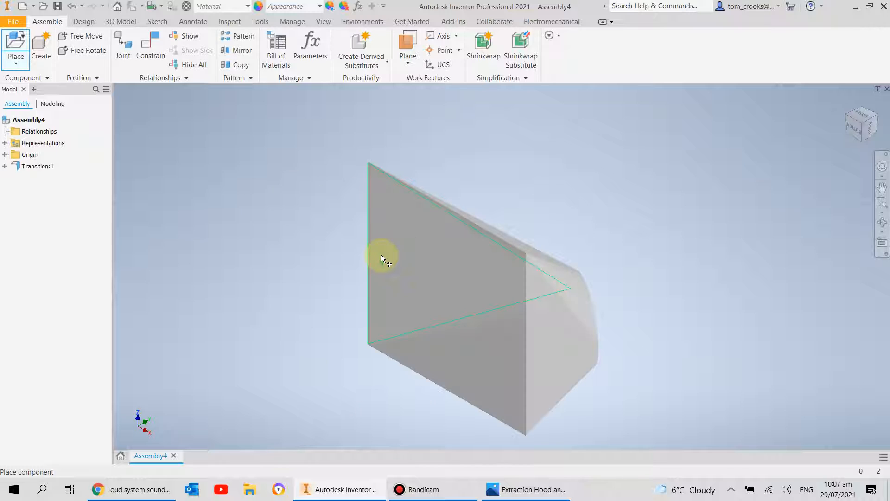
pyautogui.press('Escape')
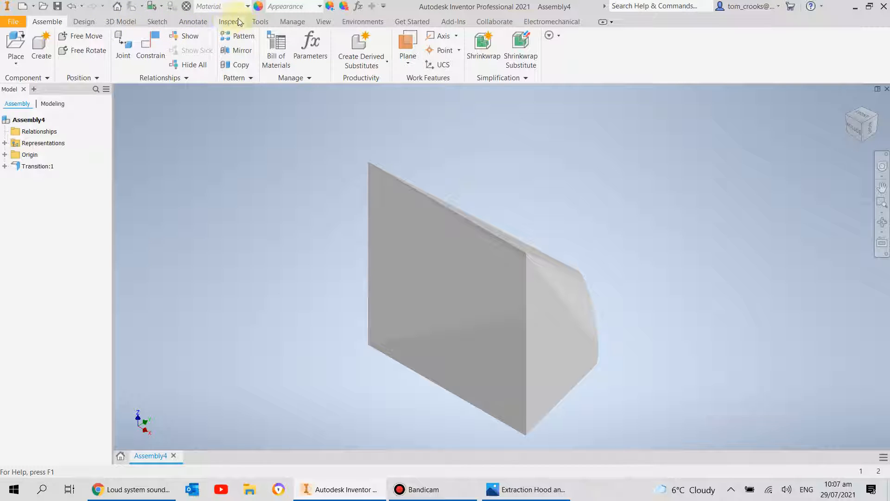
# Step: Set the assembly's visual style to Shaded with Edges
pyautogui.click(324, 22)
pyautogui.click(212, 63)
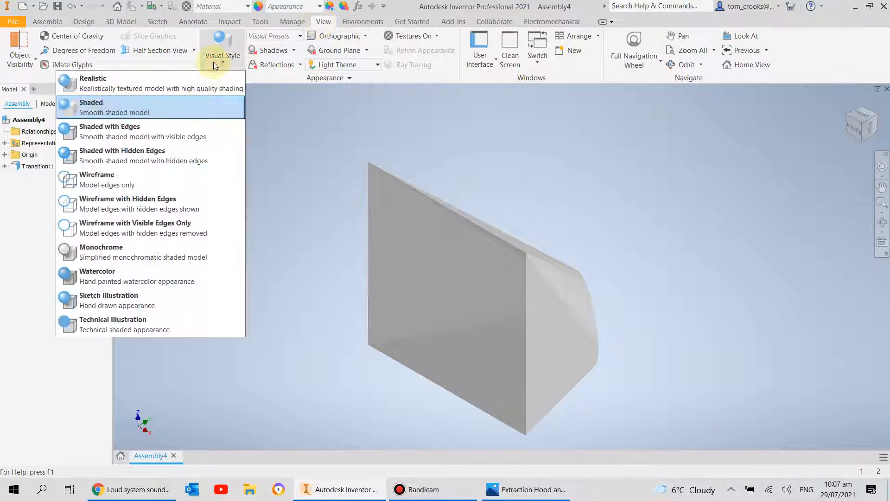
pyautogui.click(138, 137)
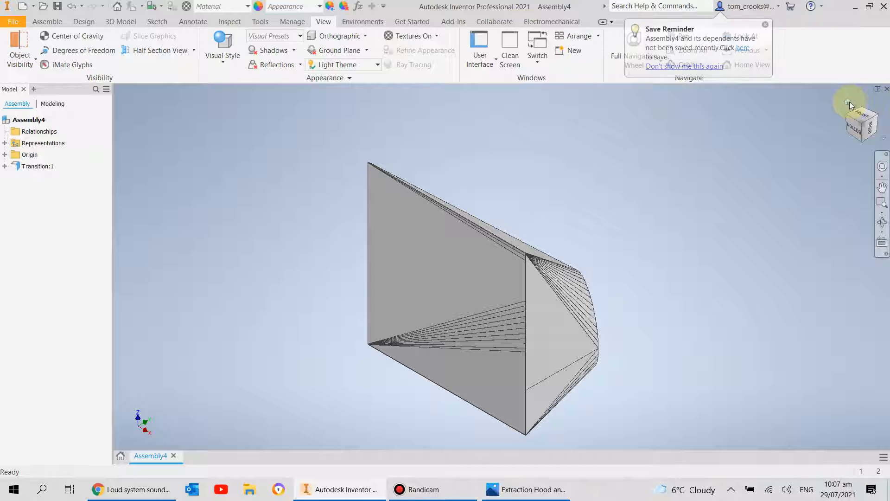
# Step: Reorient the assembly so the Transition stands on its square base, and set that as the home view with Fit to View
pyautogui.click(868, 129)
pyautogui.click(875, 99)
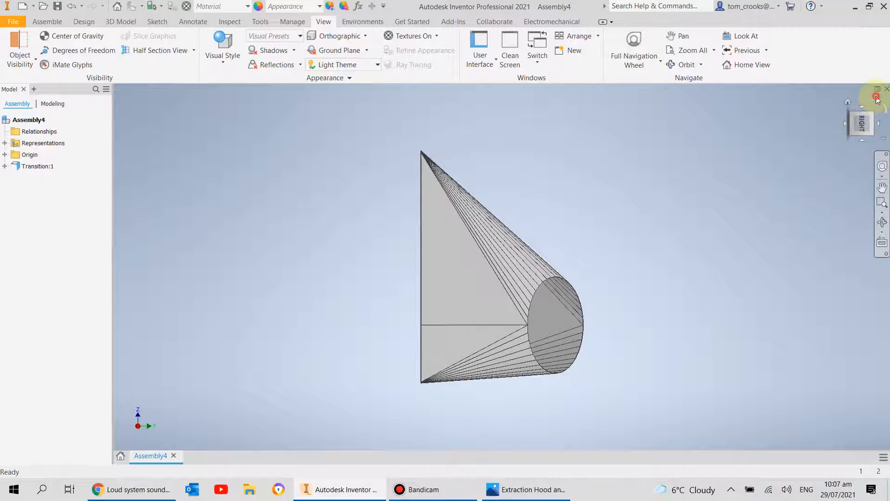
pyautogui.click(847, 102)
pyautogui.rightClick(848, 103)
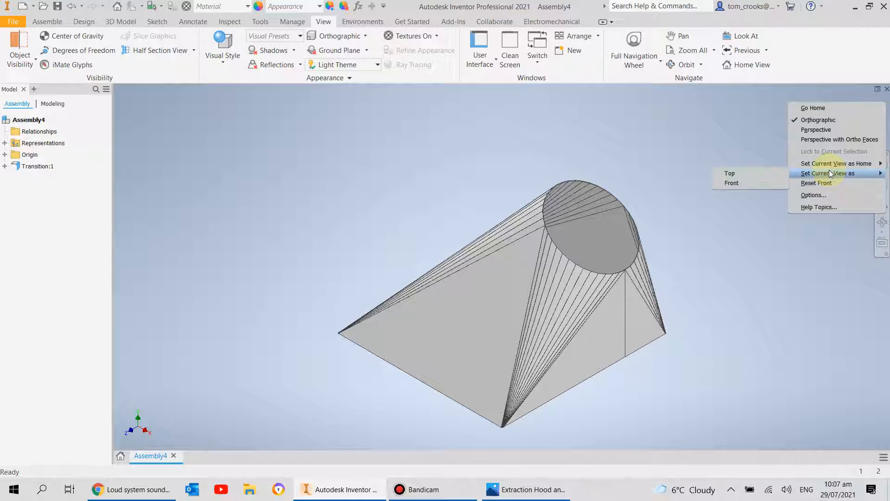
pyautogui.moveTo(828, 163)
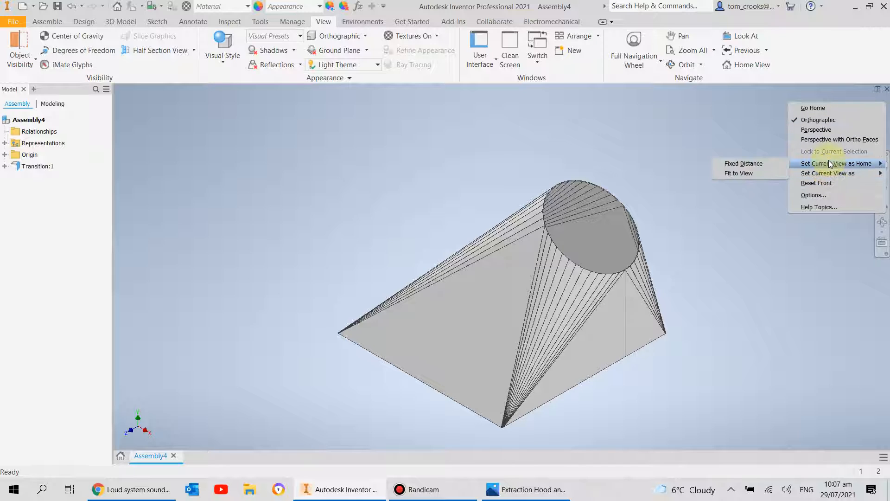
pyautogui.click(747, 174)
# Step: Constrain the Transition's YZ plane flush with the assembly's YZ plane at 0 mm offset
pyautogui.press('c')
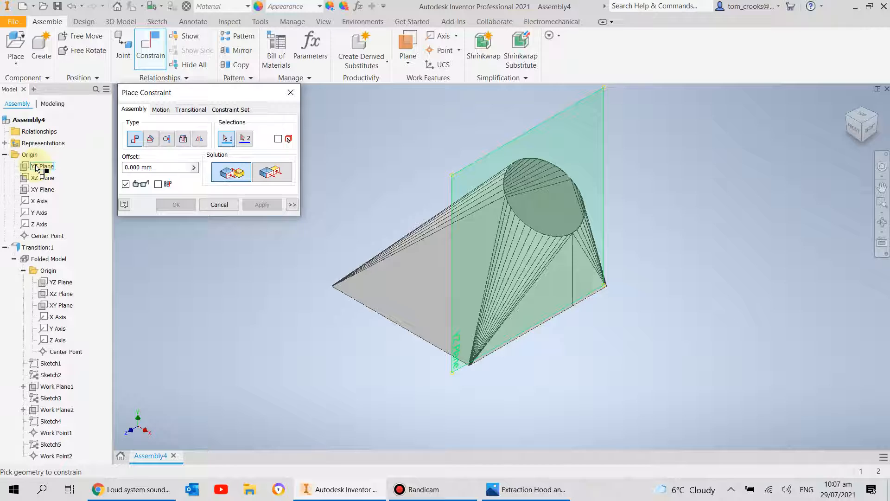
pyautogui.click(40, 166)
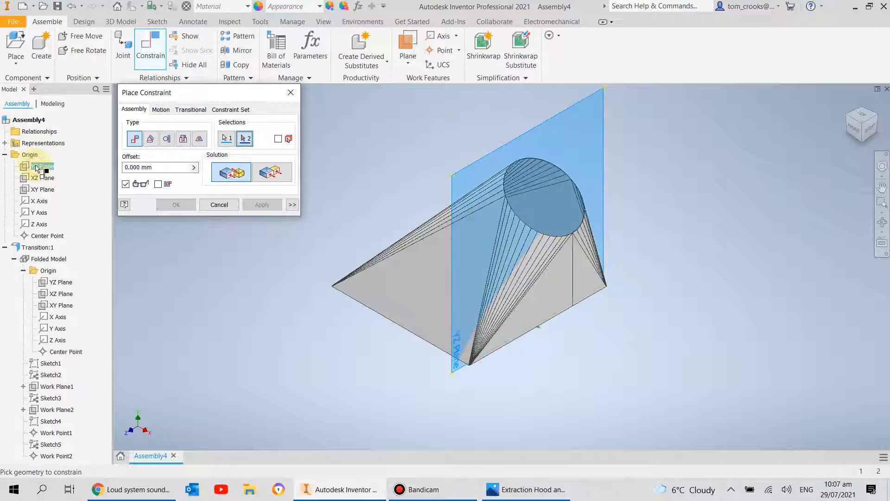
pyautogui.click(59, 282)
pyautogui.click(280, 171)
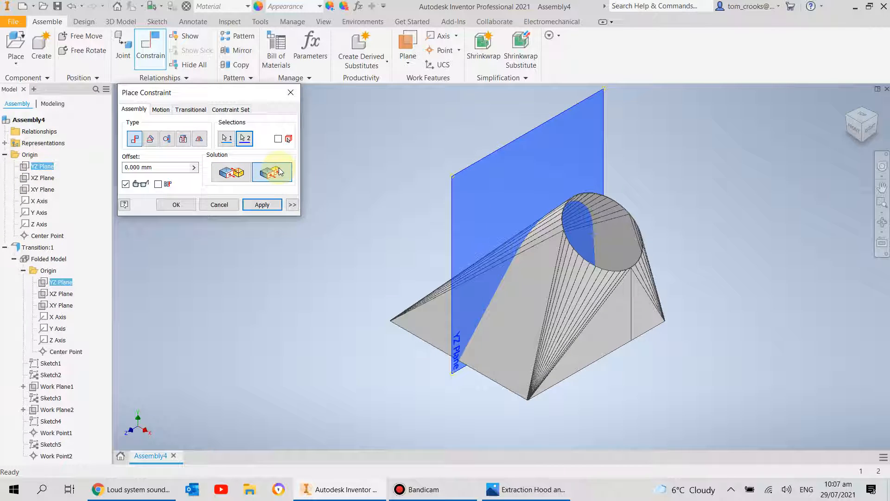
pyautogui.click(263, 206)
# Step: Constrain the Transition's XZ and XY planes flush with the matching assembly origin planes at 0 mm offset, and collapse its feature tree
pyautogui.click(42, 177)
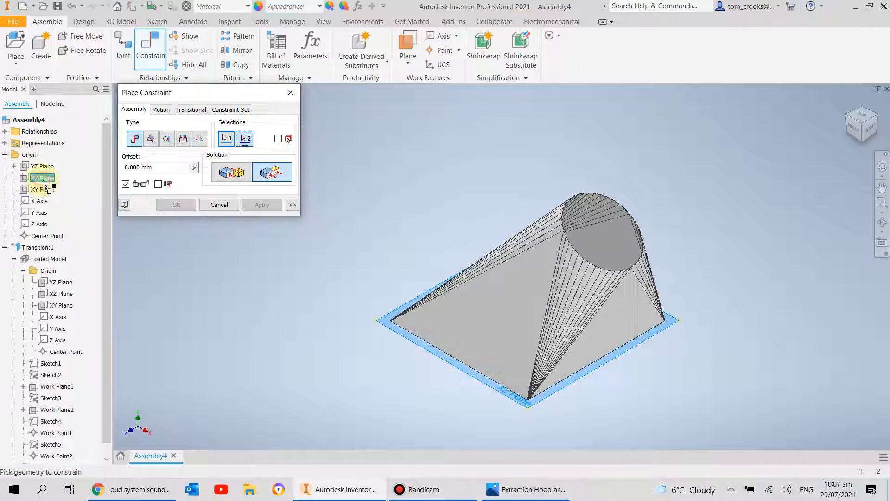
pyautogui.click(61, 293)
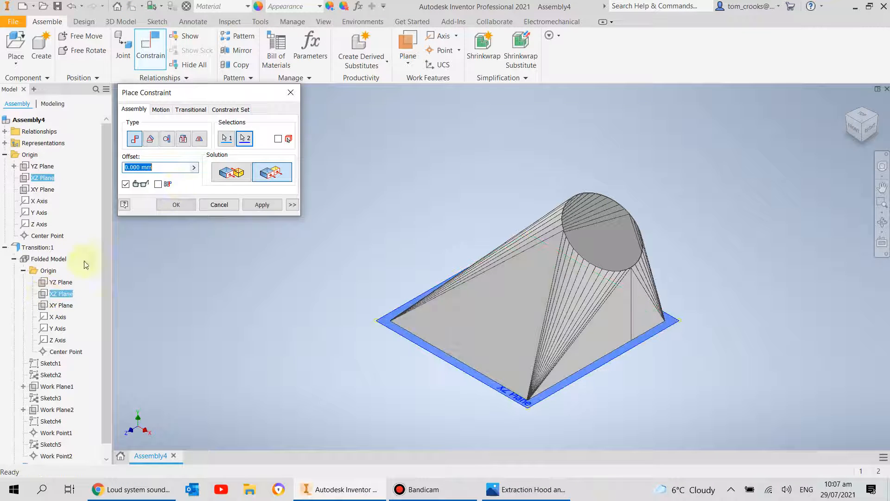
pyautogui.click(251, 204)
pyautogui.click(42, 189)
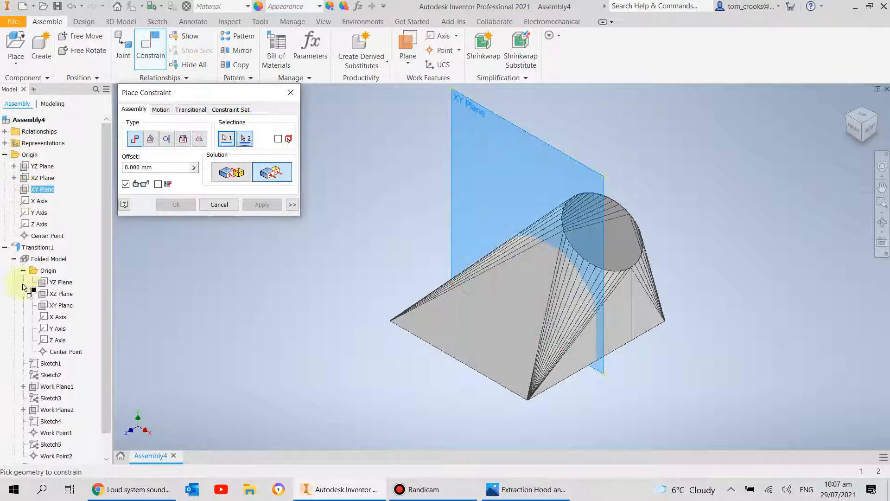
pyautogui.click(50, 306)
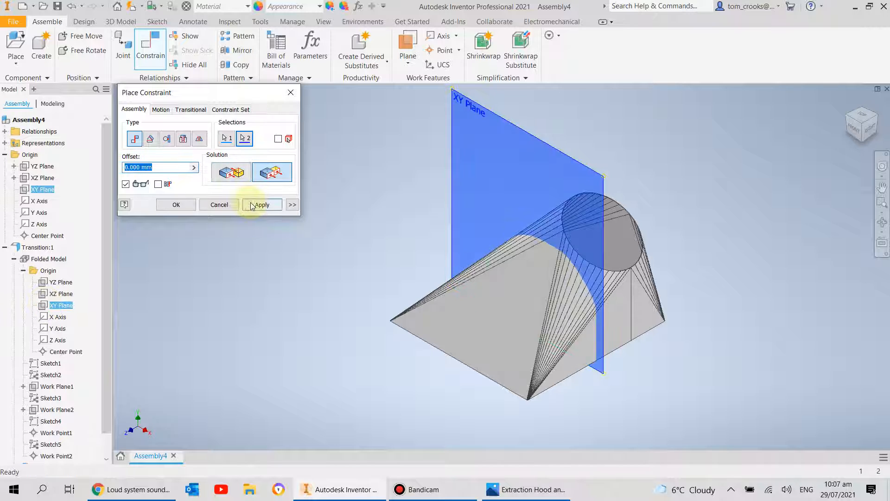
pyautogui.click(252, 203)
pyautogui.click(290, 91)
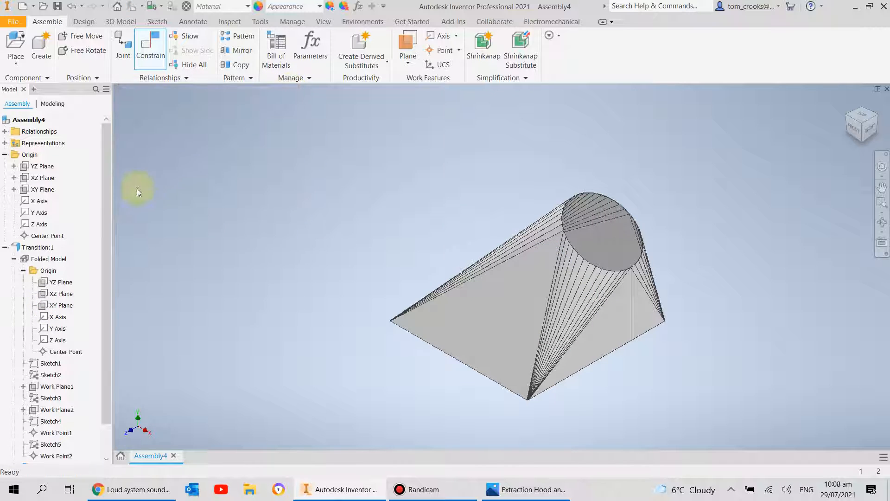
pyautogui.click(6, 248)
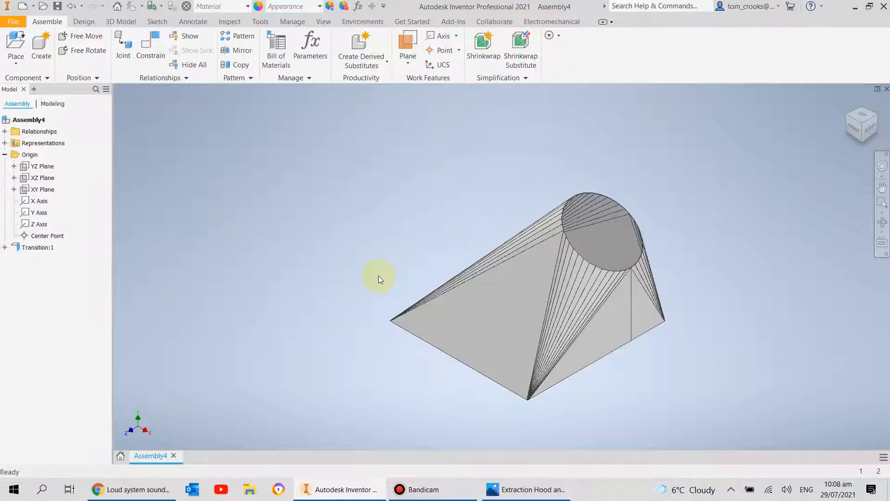
# Step: Try to move the Transition to check its constraints, and clear the selection
pyautogui.click(552, 350)
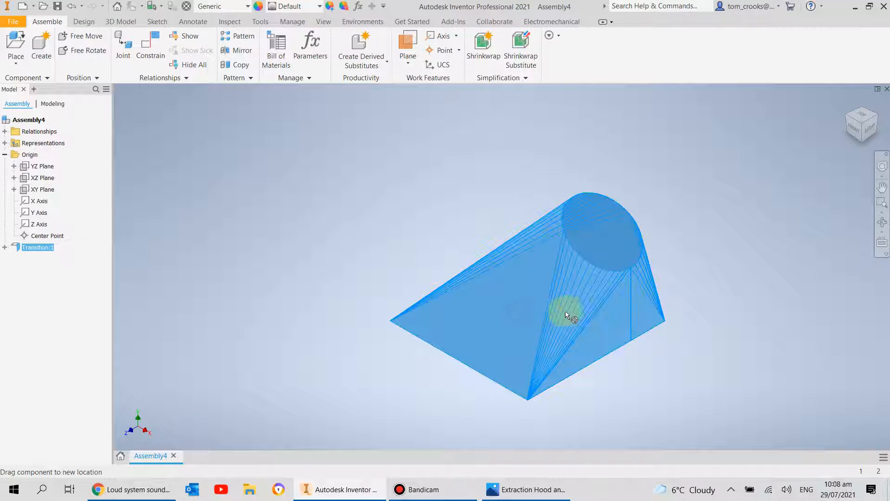
pyautogui.scroll(-3, 290, 201)
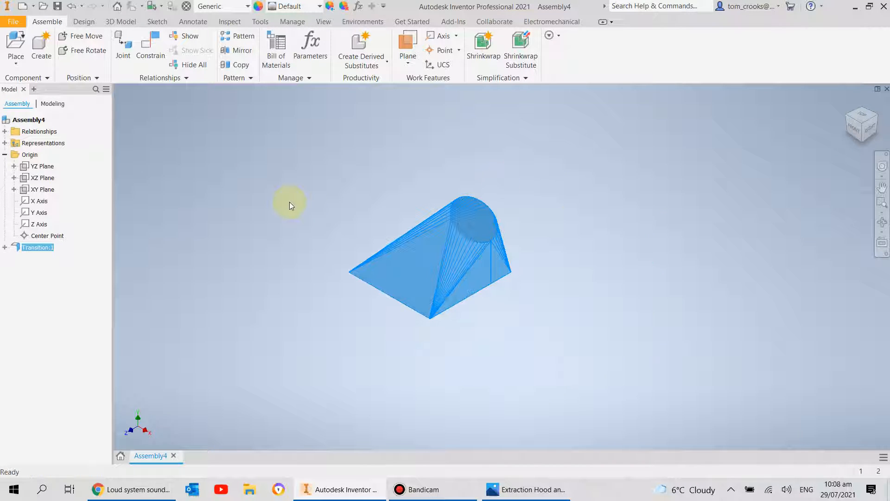
pyautogui.click(299, 222)
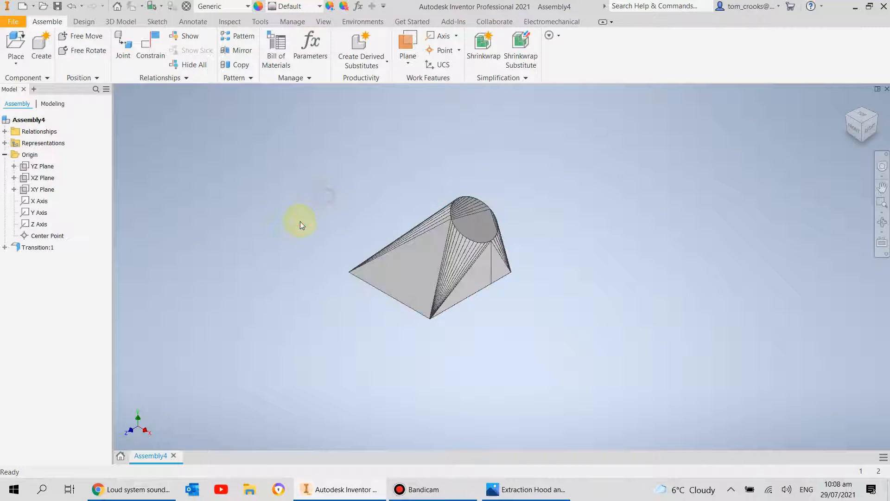
# Step: Place one instance of the Spigot part in the assembly, in open space beside the Transition
pyautogui.click(18, 33)
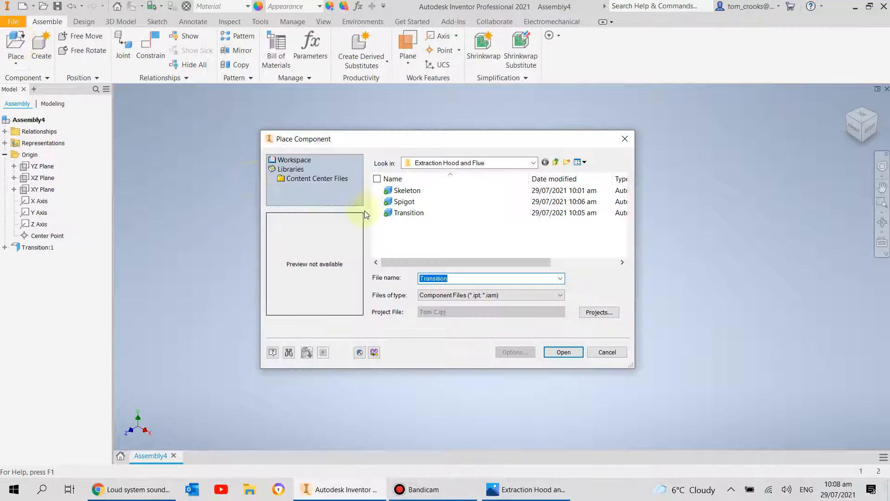
pyautogui.click(403, 201)
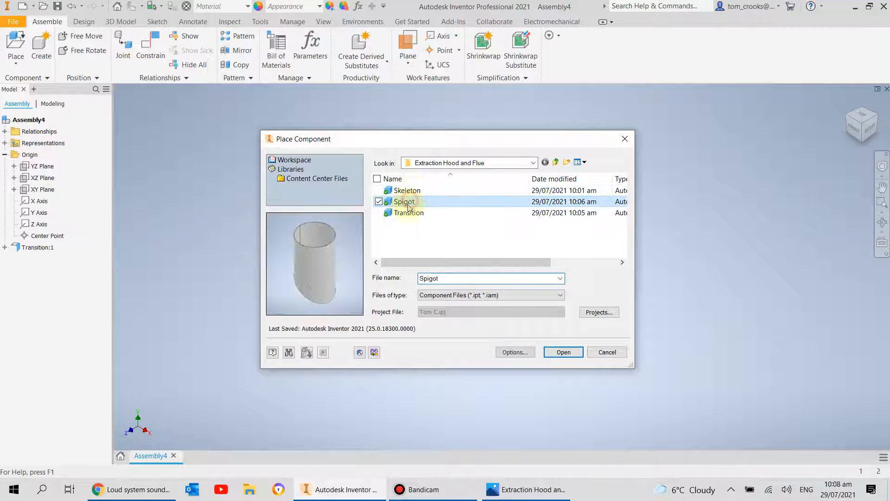
pyautogui.click(563, 353)
pyautogui.click(603, 217)
pyautogui.press('Escape')
# Step: Expand the Spigot's folded-model origin and constrain its YZ plane flush with the assembly's YZ plane at 0 mm offset
pyautogui.click(4, 259)
pyautogui.click(14, 270)
pyautogui.click(23, 283)
pyautogui.click(147, 56)
pyautogui.click(42, 166)
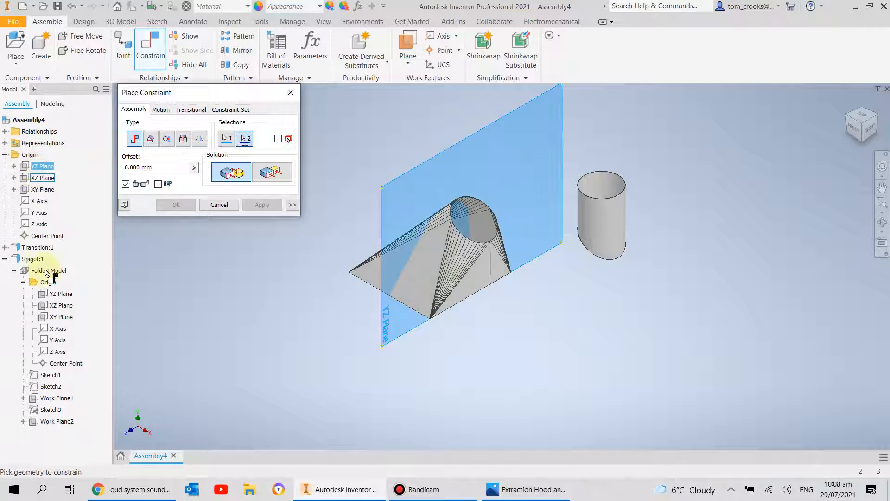
pyautogui.click(54, 295)
pyautogui.click(273, 175)
pyautogui.click(264, 204)
# Step: Constrain the Spigot's XZ and XY planes flush with the matching assembly origin planes at 0 mm offset, and collapse the feature tree
pyautogui.click(43, 178)
pyautogui.click(61, 306)
pyautogui.click(264, 205)
pyautogui.click(43, 189)
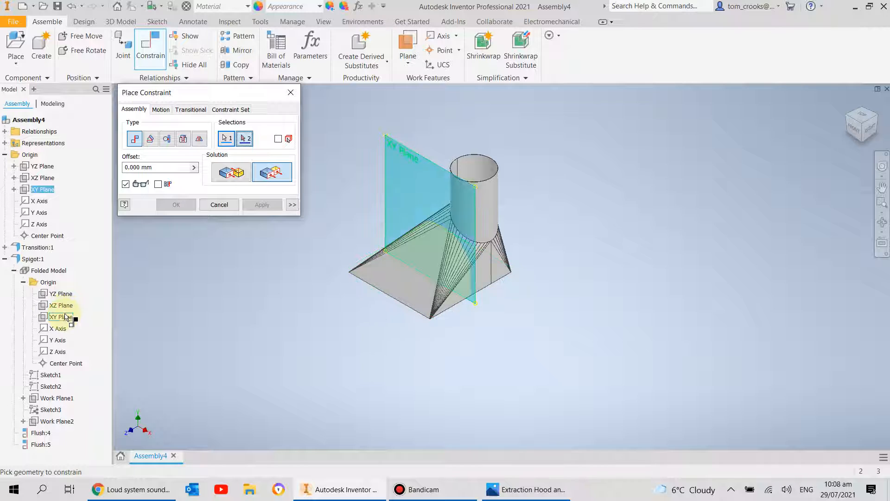
pyautogui.click(69, 317)
pyautogui.click(268, 205)
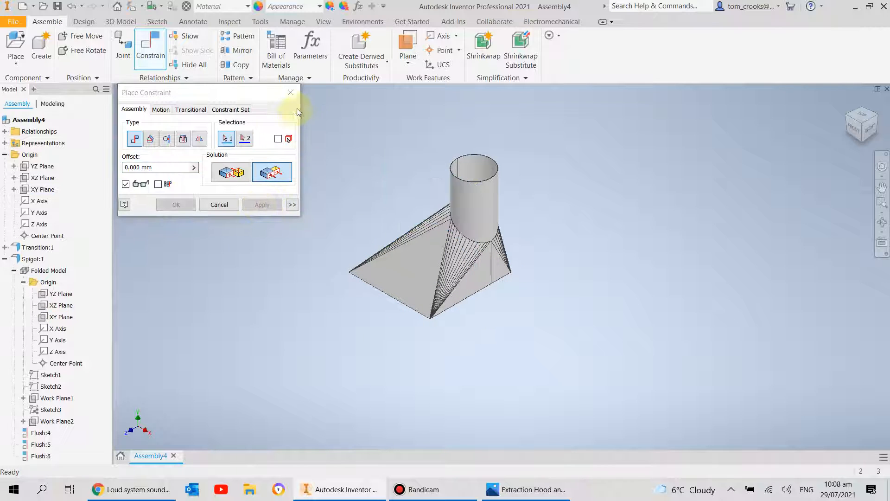
pyautogui.click(291, 93)
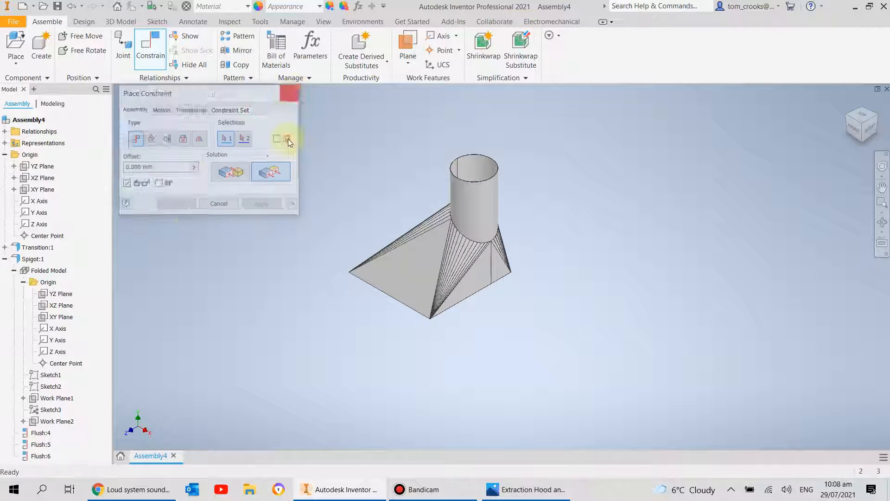
pyautogui.click(5, 259)
pyautogui.click(5, 154)
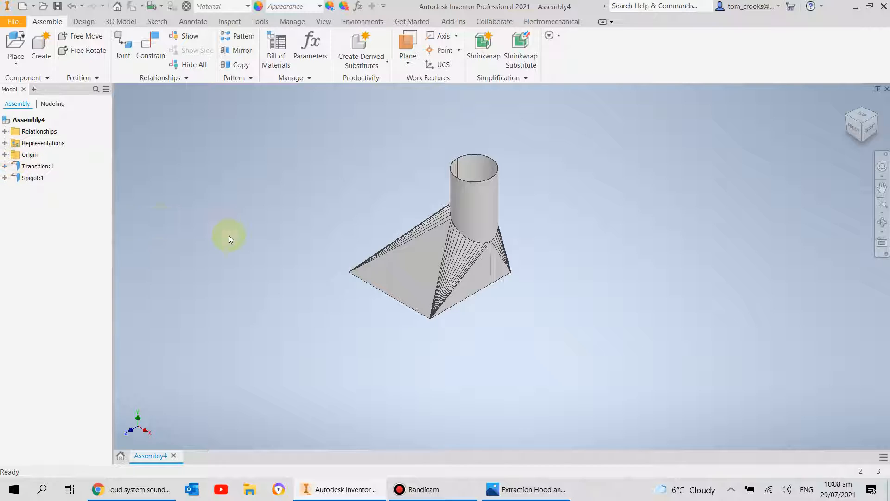
# Step: Try to move the Transition to check its constraints, and inspect the assembly from the top, right, front and home views
pyautogui.click(486, 257)
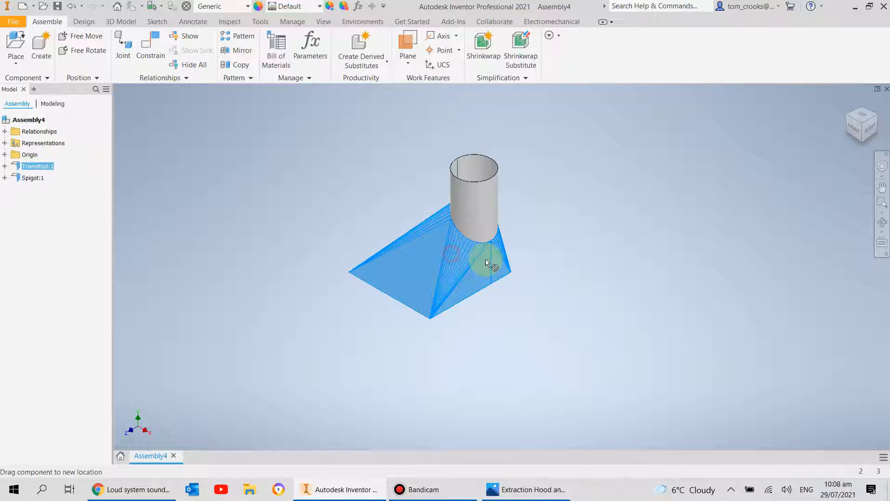
pyautogui.scroll(-3, 390, 222)
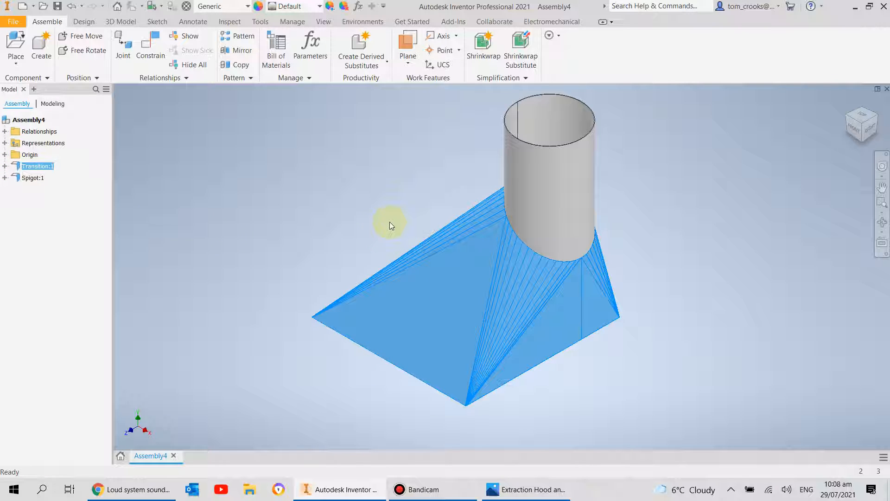
pyautogui.click(862, 115)
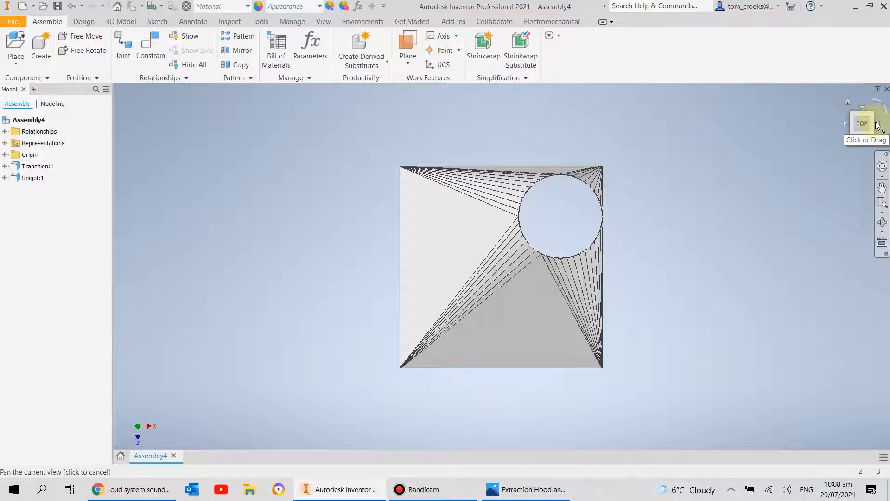
pyautogui.click(877, 124)
pyautogui.click(843, 121)
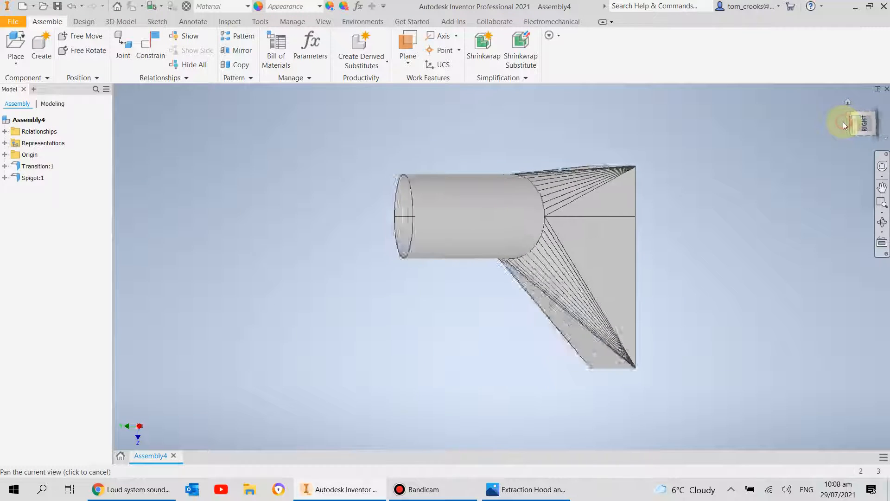
pyautogui.click(861, 143)
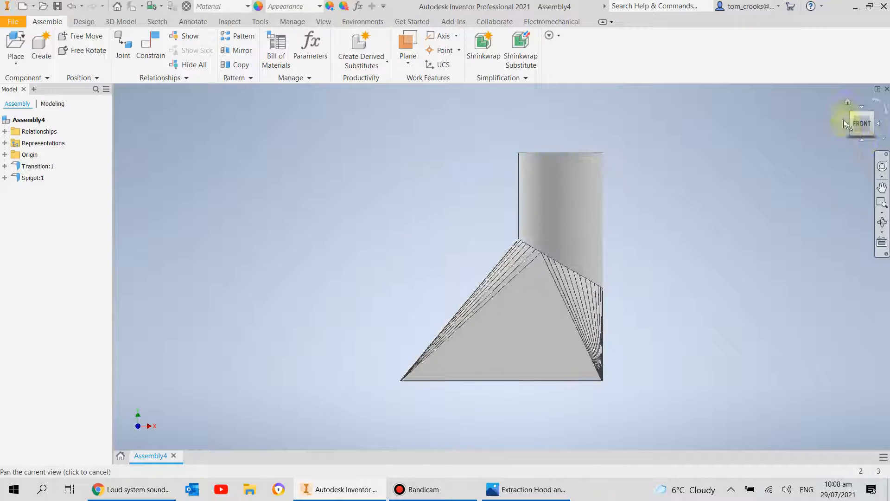
pyautogui.click(848, 106)
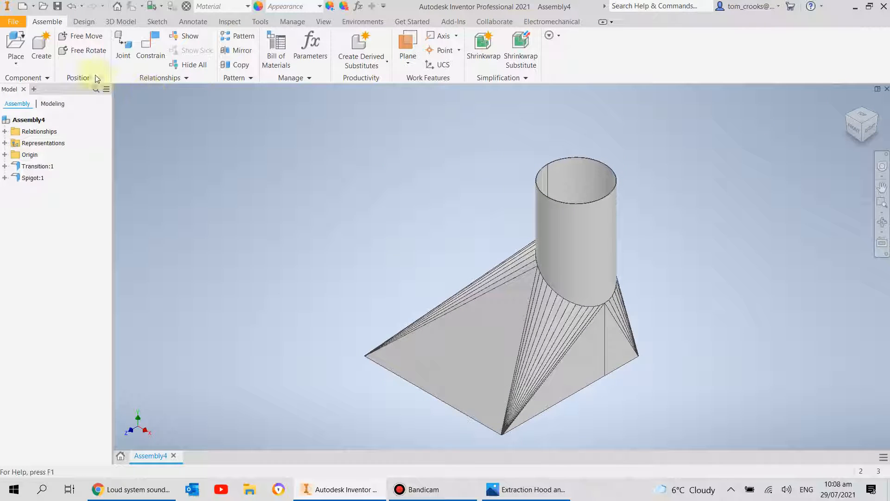
# Step: Save the assembly under the name Extraction Hood and Flue in the Extraction Hood and Flue folder
pyautogui.click(13, 21)
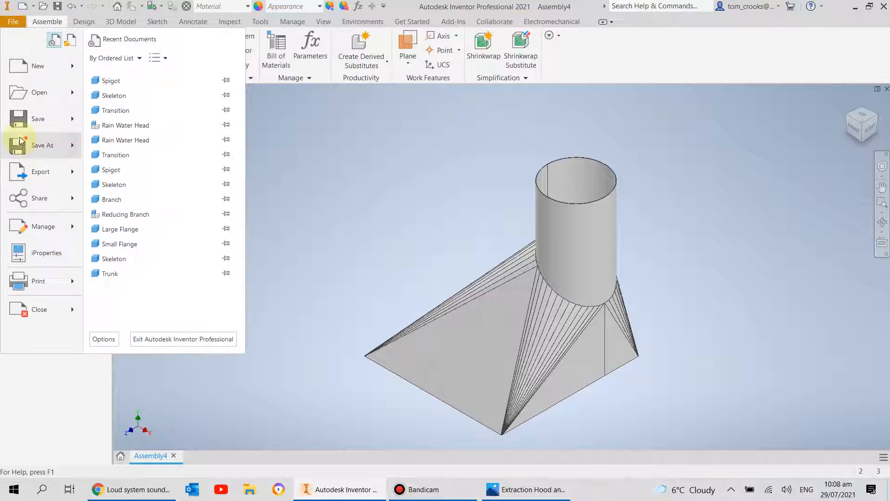
pyautogui.click(32, 149)
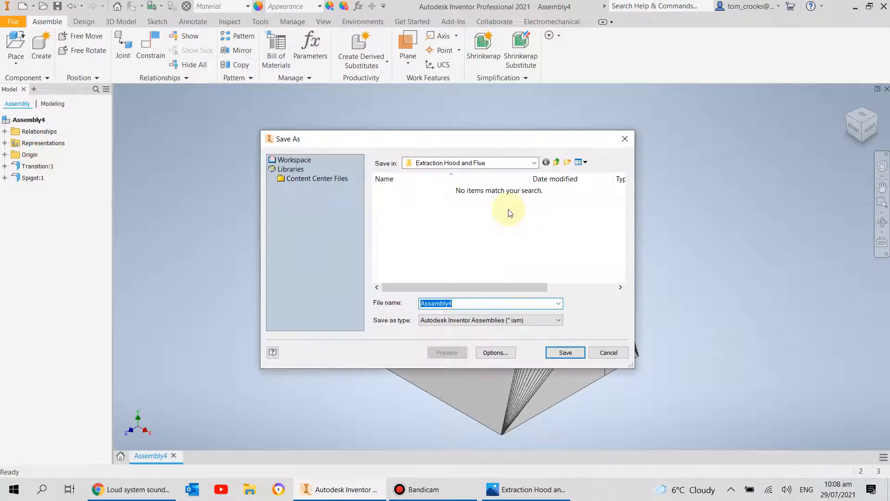
pyautogui.write('E')
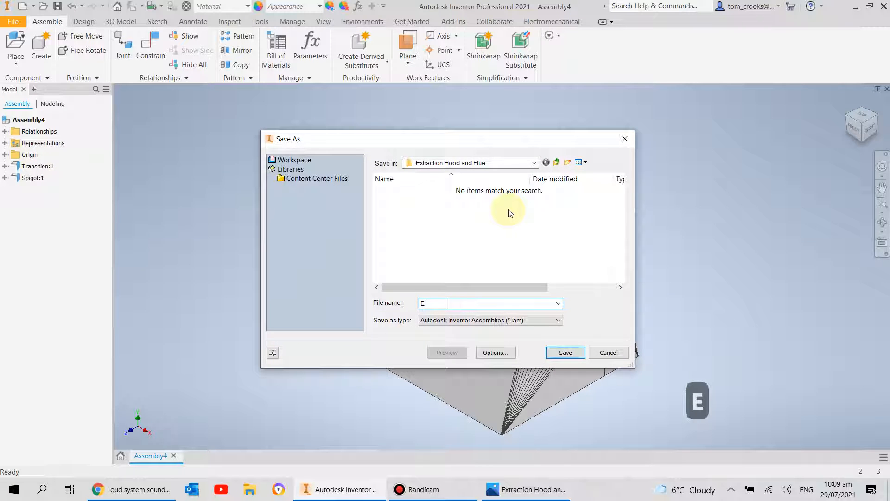
pyautogui.write('xtract')
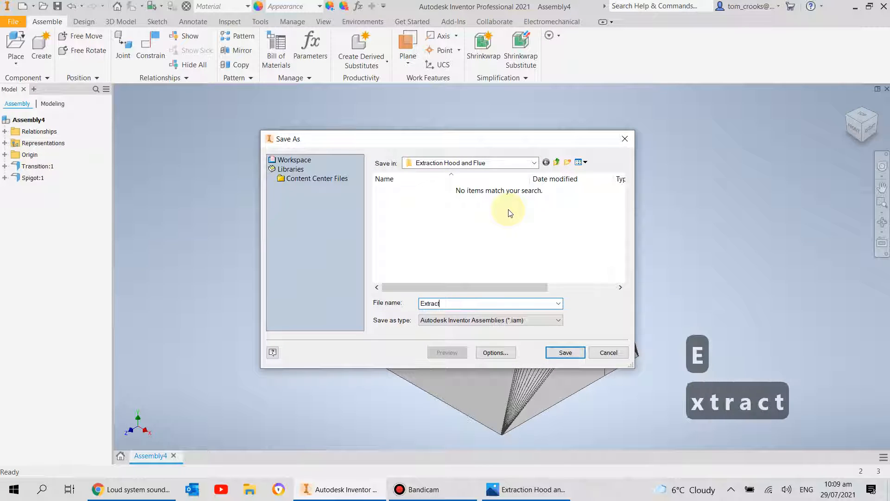
pyautogui.write('ion Hood')
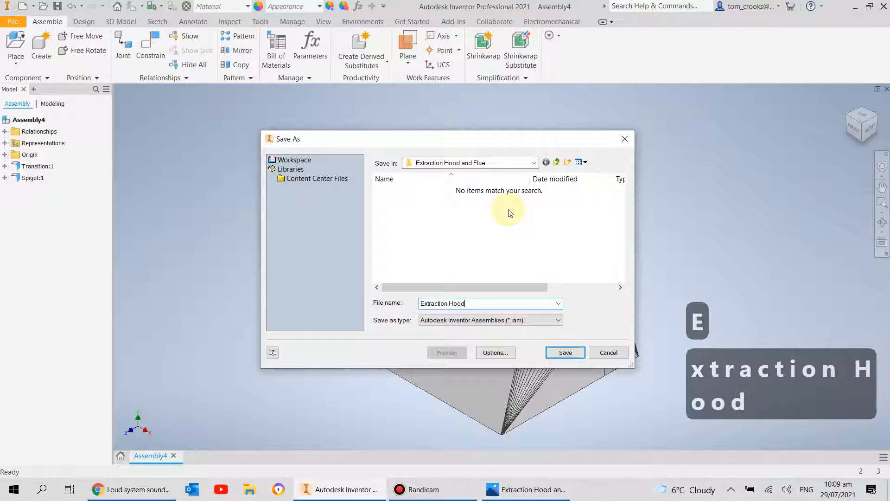
pyautogui.write(' and Fl')
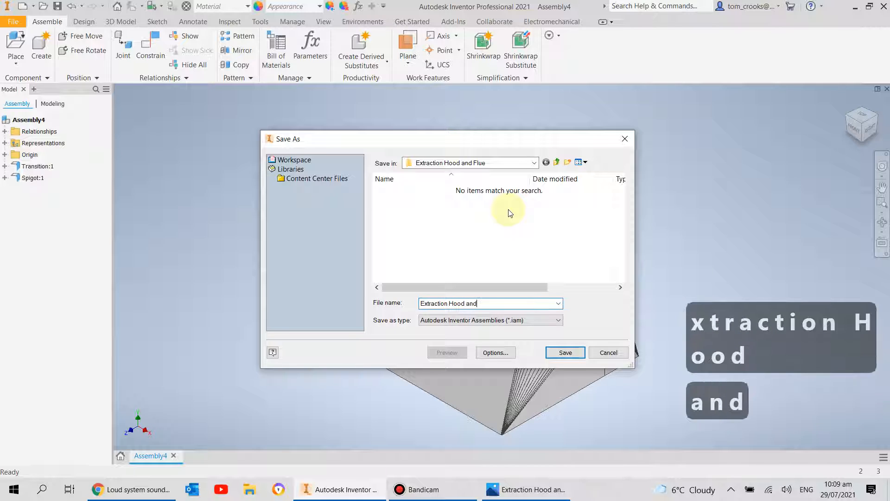